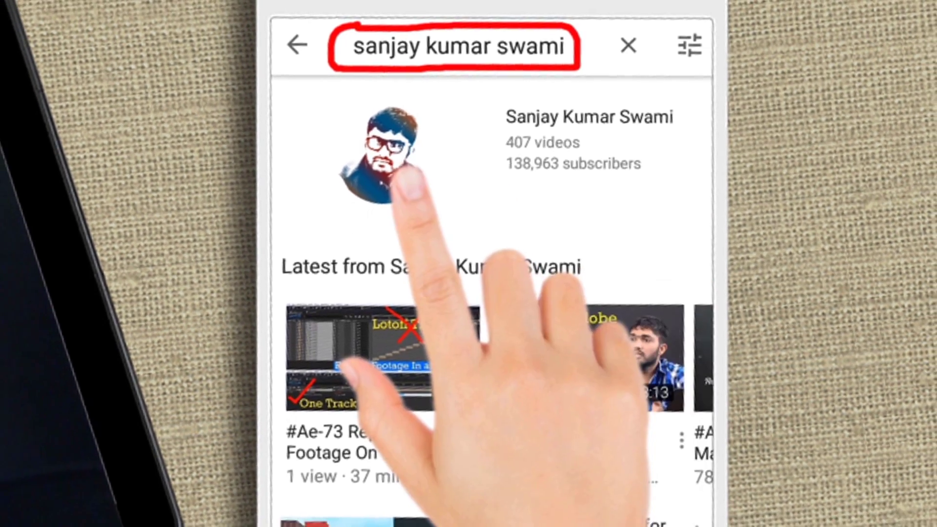
Step: Open the YouTube channel from the search results and subscribe to it
{"action": "left_click", "coordinate": [371, 161]}
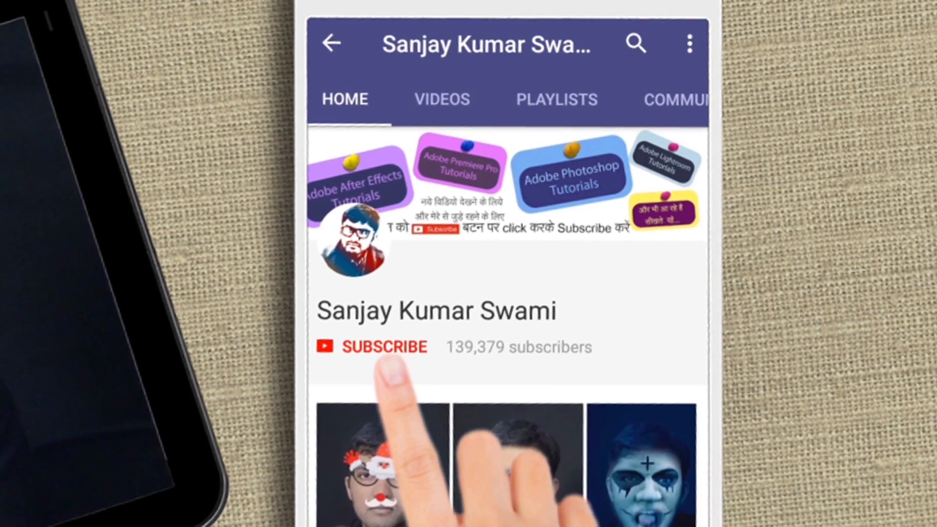
{"action": "left_click", "coordinate": [369, 365]}
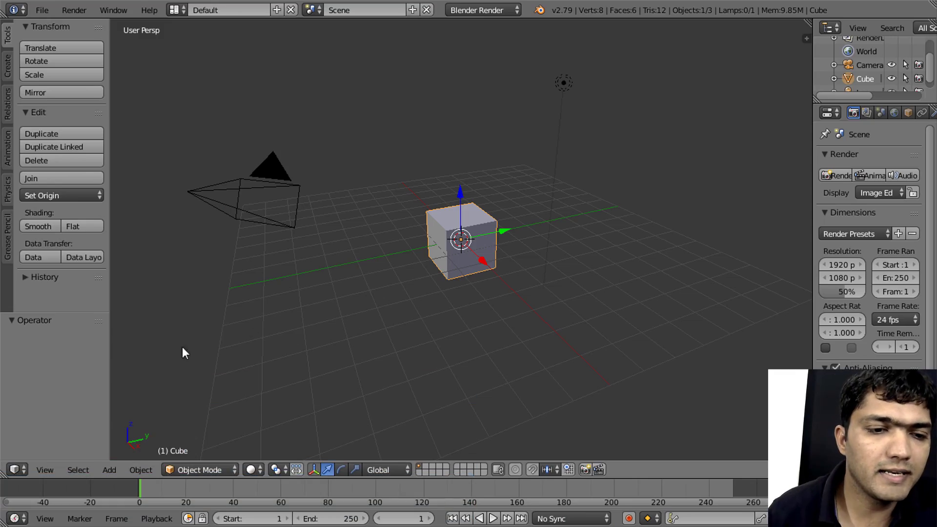
{"action": "left_click", "coordinate": [45, 470]}
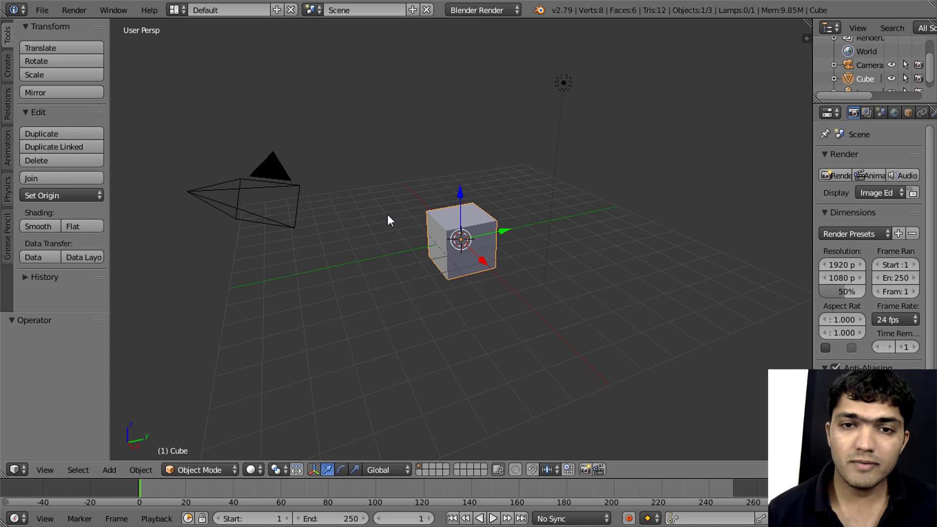
{"action": "key", "text": "alt+b"}
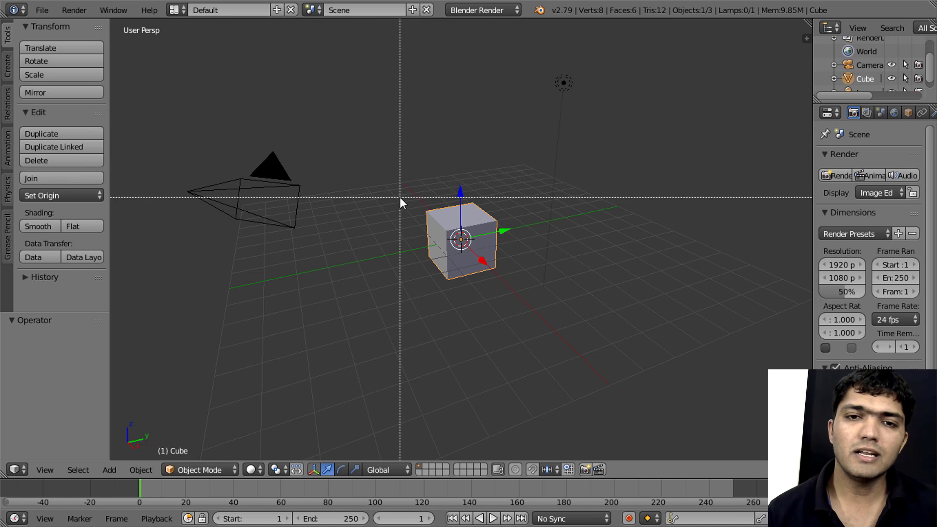
{"action": "left_click_drag", "start_coordinate": [401, 190], "coordinate": [525, 291]}
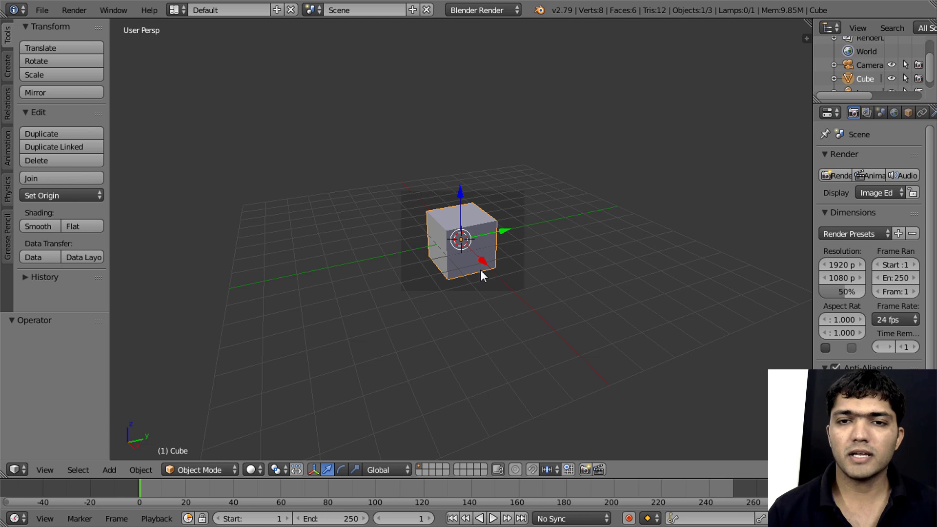
{"action": "mouse_move", "coordinate": [479, 269]}
{"action": "middle_mouse_down"}
{"action": "mouse_move", "coordinate": [377, 277]}
{"action": "mouse_move", "coordinate": [357, 303]}
{"action": "mouse_move", "coordinate": [355, 325]}
{"action": "mouse_move", "coordinate": [490, 329]}
{"action": "mouse_move", "coordinate": [555, 303]}
{"action": "mouse_move", "coordinate": [472, 264]}
{"action": "mouse_move", "coordinate": [388, 276]}
{"action": "mouse_move", "coordinate": [430, 284]}
{"action": "mouse_move", "coordinate": [351, 306]}
{"action": "mouse_move", "coordinate": [309, 269]}
{"action": "mouse_move", "coordinate": [293, 216]}
{"action": "mouse_move", "coordinate": [494, 262]}
{"action": "mouse_move", "coordinate": [490, 287]}
{"action": "mouse_move", "coordinate": [479, 283]}
{"action": "middle_mouse_up"}
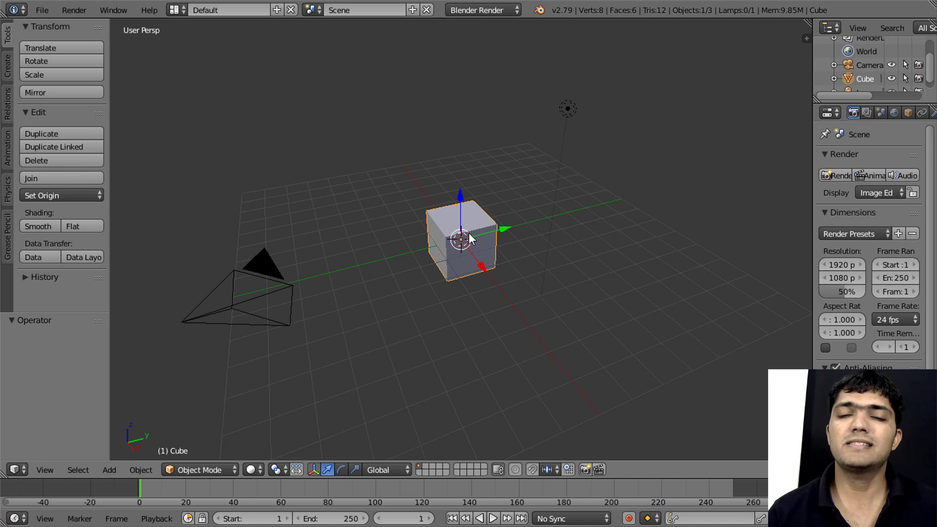
{"action": "mouse_move", "coordinate": [470, 237]}
{"action": "middle_mouse_down"}
{"action": "mouse_move", "coordinate": [400, 244]}
{"action": "mouse_move", "coordinate": [394, 252]}
{"action": "middle_mouse_up"}
Step: Duplicate the cube three times, placing copies at right, upper right and upper left
{"action": "key", "text": "shift+d"}
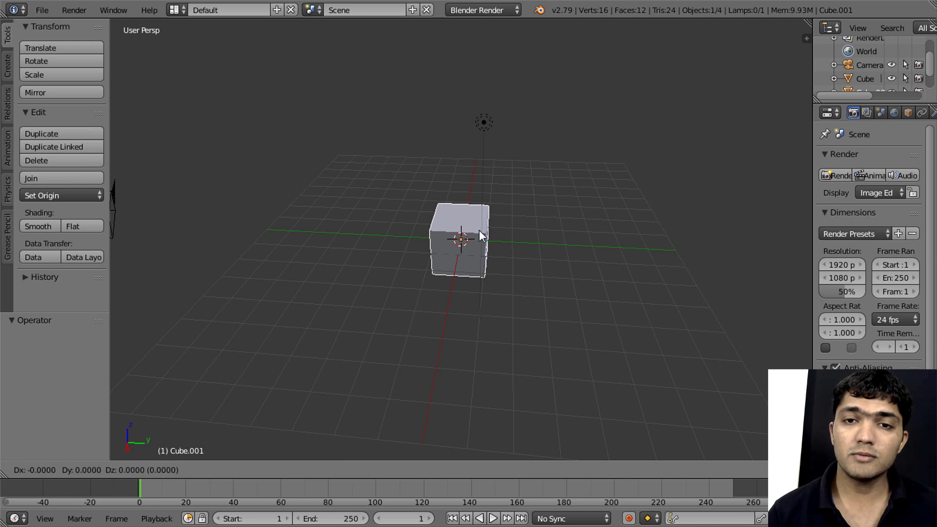
{"action": "left_click", "coordinate": [651, 235]}
{"action": "key", "text": "shift+d"}
{"action": "left_click", "coordinate": [573, 161]}
{"action": "key", "text": "shift+d"}
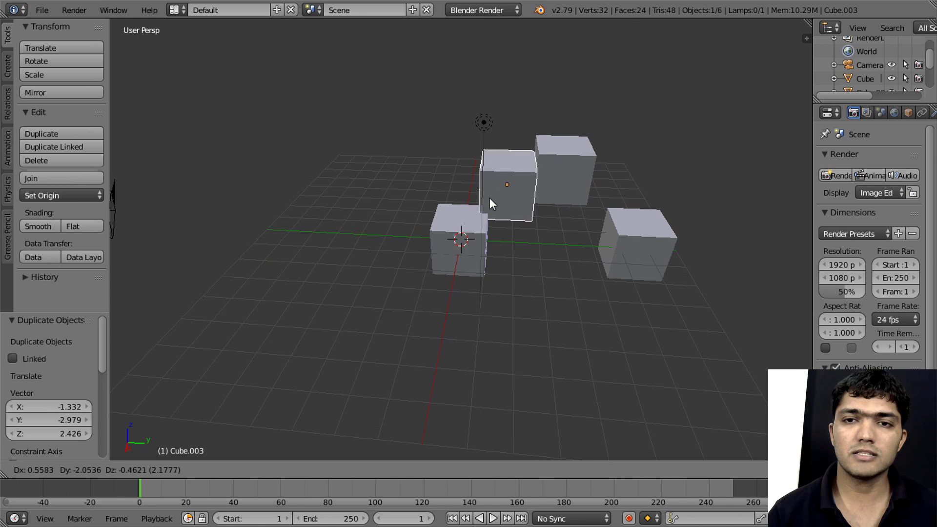
{"action": "left_click", "coordinate": [295, 181]}
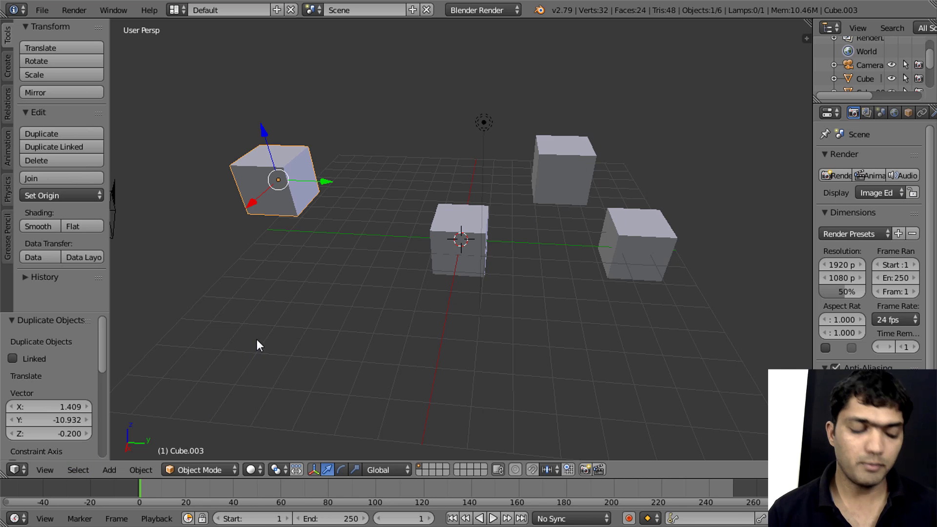
Step: Add a UV sphere left of the central cube and place a duplicate up and right
{"action": "key", "text": "shift+a"}
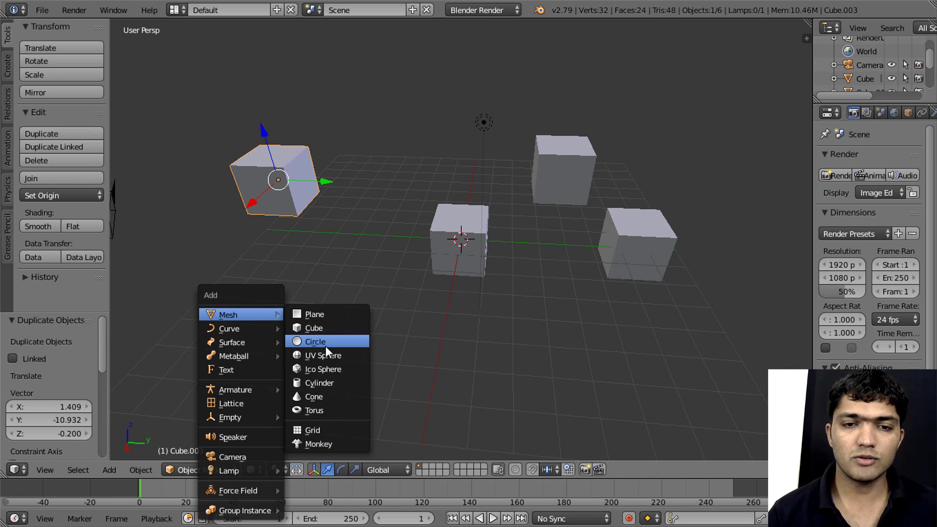
{"action": "left_click", "coordinate": [322, 355]}
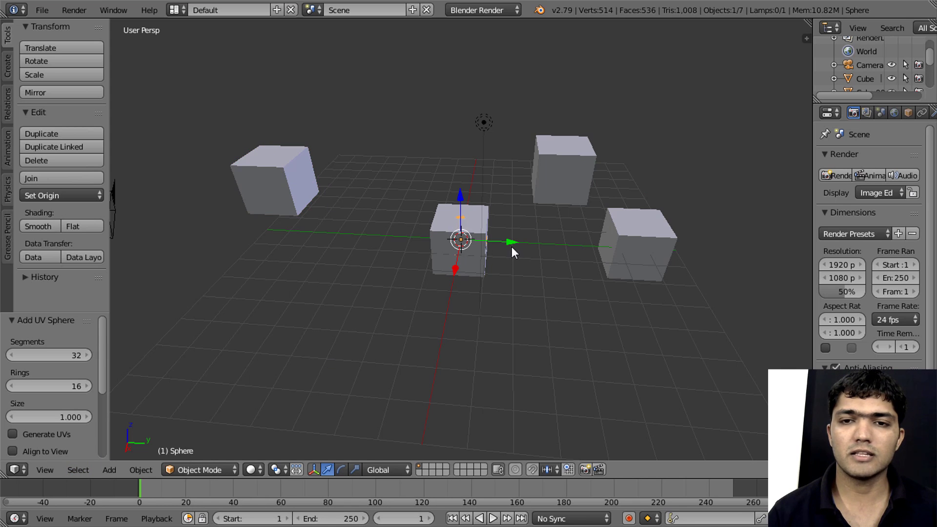
{"action": "key", "text": "g"}
{"action": "key", "text": "y"}
{"action": "left_click", "coordinate": [335, 235]}
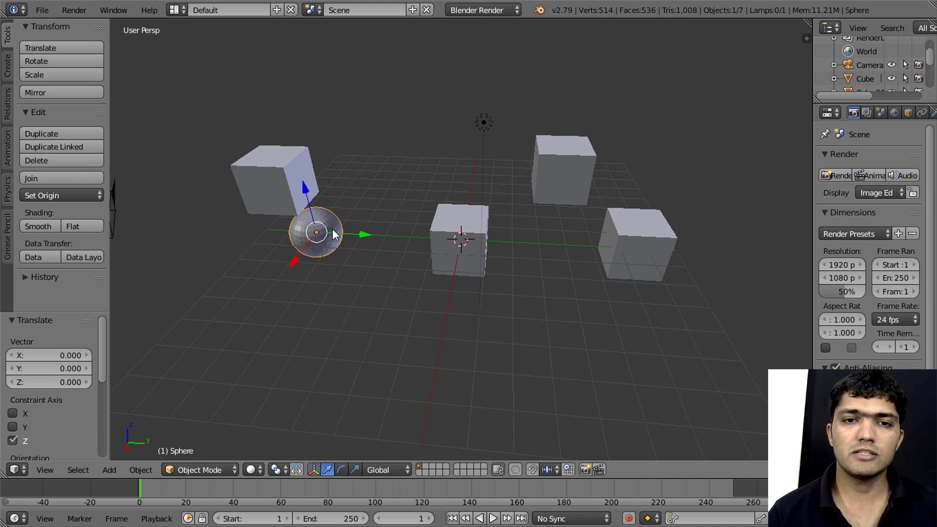
{"action": "key", "text": "shift+d"}
{"action": "left_click", "coordinate": [403, 183]}
{"action": "key", "text": "shift+s"}
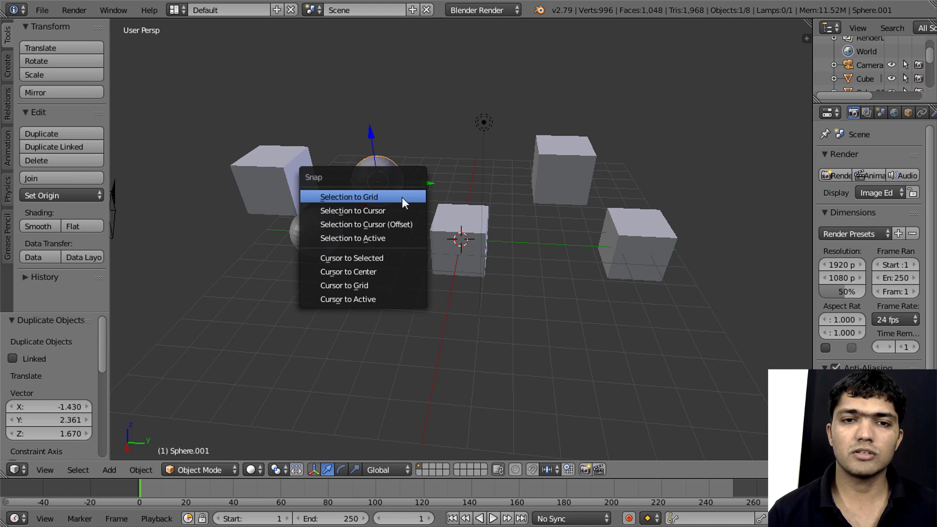
{"action": "key", "text": "Escape"}
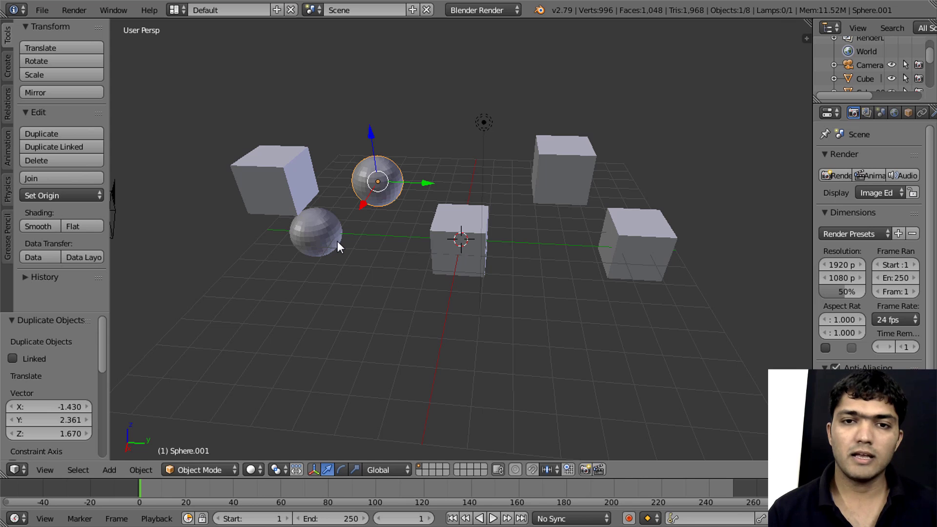
Step: Scale the sphere copy to 1.682 and the original sphere to 2.487
{"action": "key", "text": "s"}
{"action": "left_click", "coordinate": [317, 283]}
{"action": "right_click", "coordinate": [327, 216]}
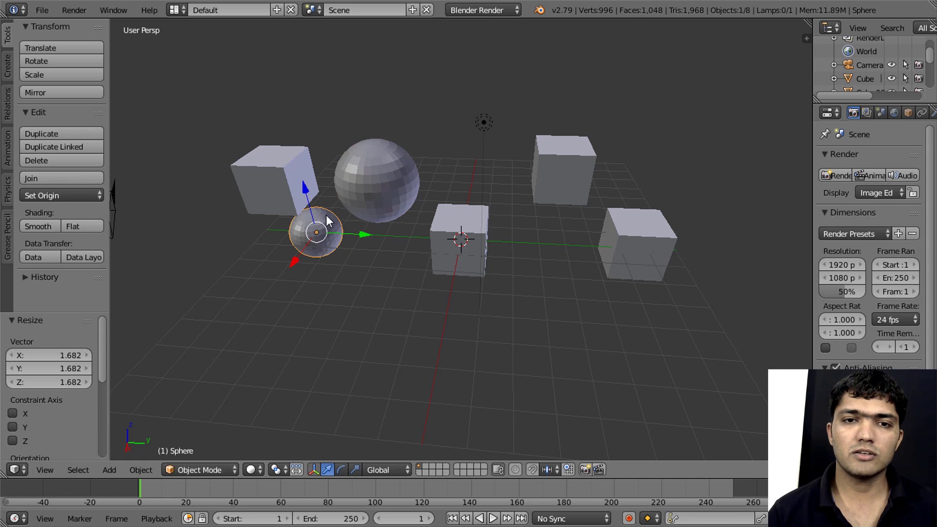
{"action": "key", "text": "s"}
{"action": "left_click", "coordinate": [374, 247]}
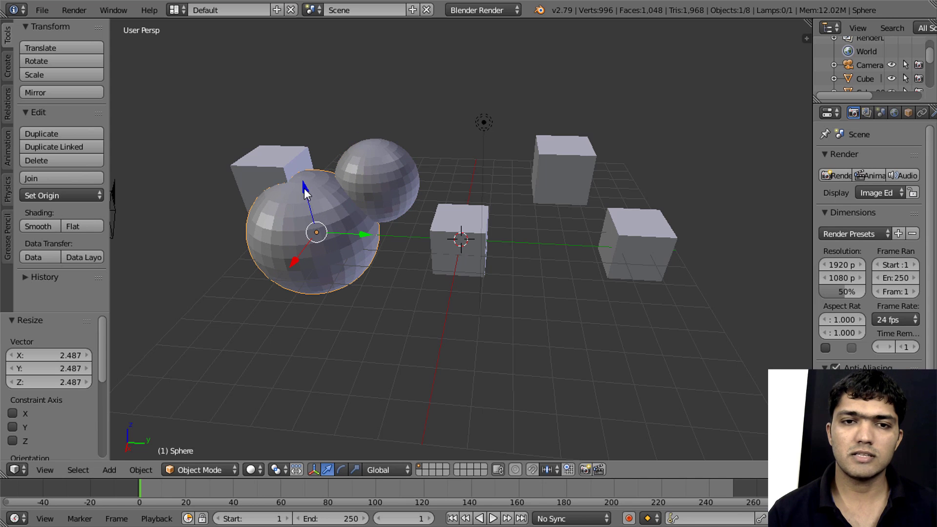
Step: Move the larger sphere forward to 2.879 along X, then reselect the central cube
{"action": "left_click_drag", "start_coordinate": [297, 258], "coordinate": [272, 307]}
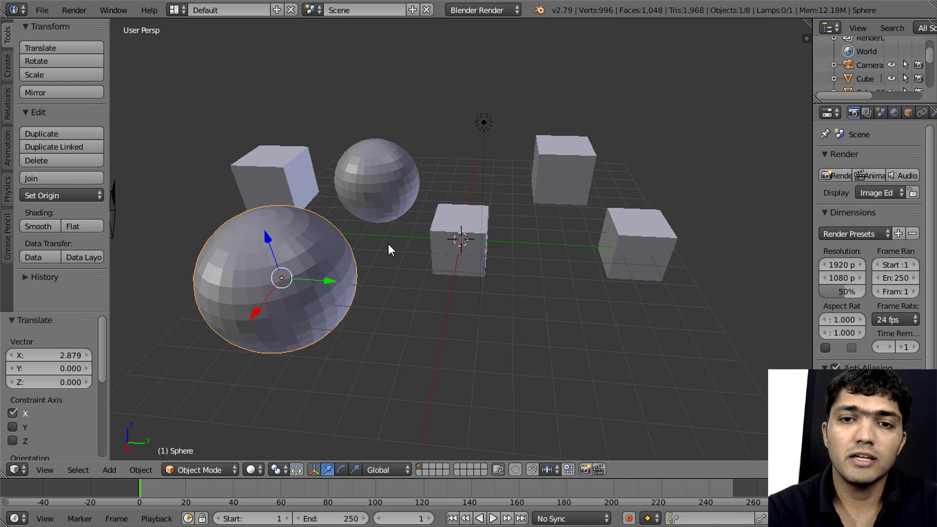
{"action": "right_click", "coordinate": [467, 217]}
{"action": "mouse_move", "coordinate": [468, 217]}
{"action": "middle_mouse_down"}
{"action": "mouse_move", "coordinate": [422, 279]}
{"action": "mouse_move", "coordinate": [411, 208]}
{"action": "mouse_move", "coordinate": [456, 244]}
{"action": "mouse_move", "coordinate": [478, 221]}
{"action": "mouse_move", "coordinate": [445, 255]}
{"action": "mouse_move", "coordinate": [459, 226]}
{"action": "middle_mouse_up"}
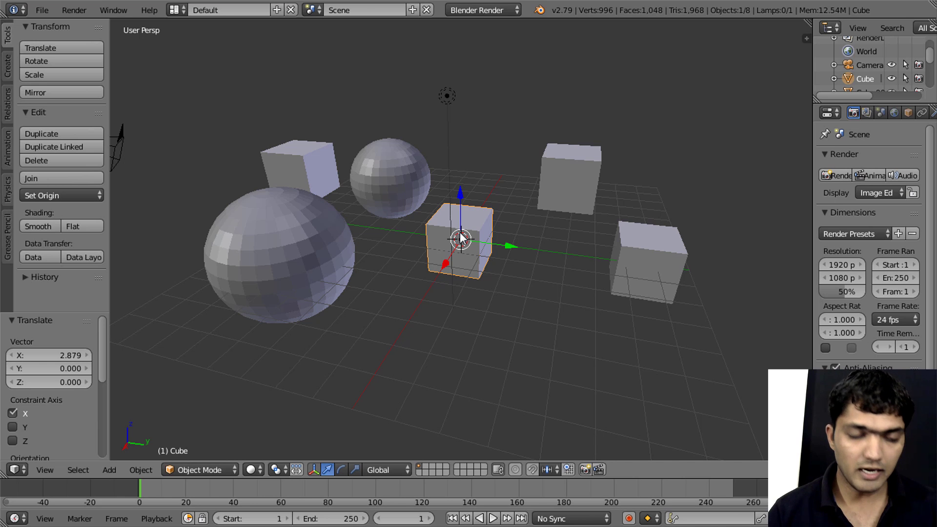
Step: Clip the view to the region around the central cube and push the clipped sphere back along Y
{"action": "key", "text": "b"}
{"action": "left_click_drag", "start_coordinate": [415, 188], "coordinate": [522, 295]}
{"action": "mouse_move", "coordinate": [526, 295]}
{"action": "middle_mouse_down"}
{"action": "mouse_move", "coordinate": [409, 322]}
{"action": "mouse_move", "coordinate": [386, 266]}
{"action": "mouse_move", "coordinate": [327, 266]}
{"action": "mouse_move", "coordinate": [271, 287]}
{"action": "mouse_move", "coordinate": [285, 317]}
{"action": "middle_mouse_up"}
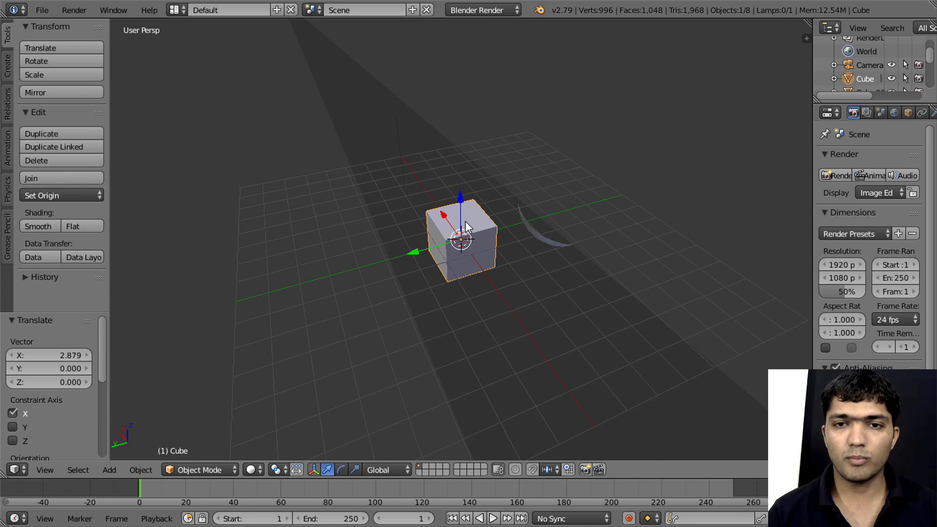
{"action": "mouse_move", "coordinate": [496, 223]}
{"action": "middle_mouse_down"}
{"action": "mouse_move", "coordinate": [454, 235]}
{"action": "mouse_move", "coordinate": [438, 212]}
{"action": "mouse_move", "coordinate": [434, 227]}
{"action": "mouse_move", "coordinate": [595, 283]}
{"action": "mouse_move", "coordinate": [582, 285]}
{"action": "middle_mouse_up"}
{"action": "right_click", "coordinate": [496, 165]}
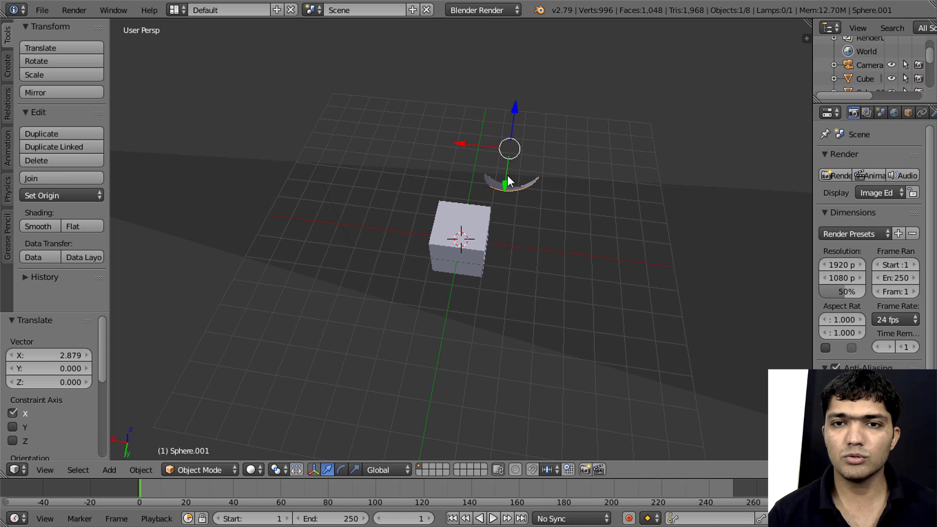
{"action": "mouse_move", "coordinate": [506, 195]}
{"action": "left_mouse_down"}
{"action": "mouse_move", "coordinate": [495, 250]}
{"action": "mouse_move", "coordinate": [505, 145]}
{"action": "mouse_move", "coordinate": [512, 160]}
{"action": "left_mouse_up"}
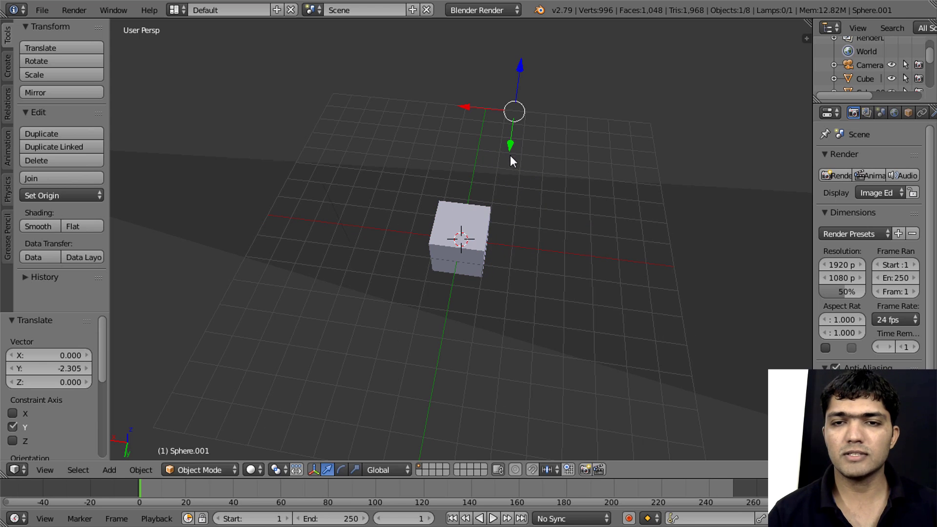
Step: Raise the central cube slightly on Z and scale it down to 0.958
{"action": "right_click", "coordinate": [472, 226]}
{"action": "mouse_move", "coordinate": [472, 244]}
{"action": "middle_mouse_down"}
{"action": "mouse_move", "coordinate": [511, 197]}
{"action": "mouse_move", "coordinate": [557, 237]}
{"action": "mouse_move", "coordinate": [550, 235]}
{"action": "middle_mouse_up"}
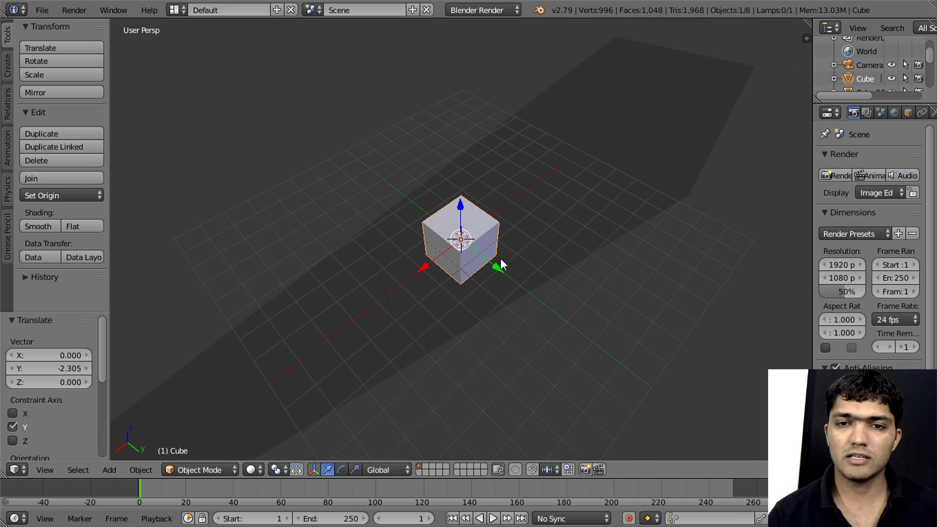
{"action": "left_click_drag", "start_coordinate": [459, 205], "coordinate": [463, 210]}
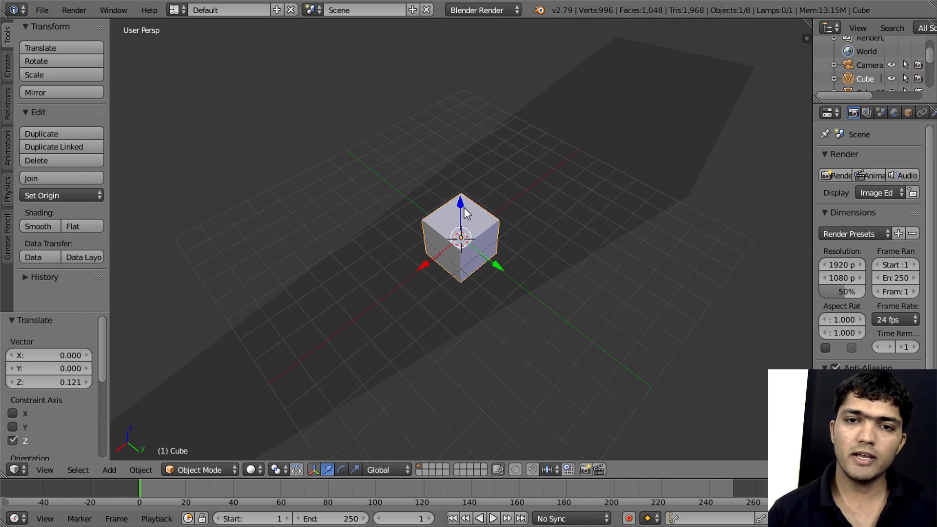
{"action": "key", "text": "s"}
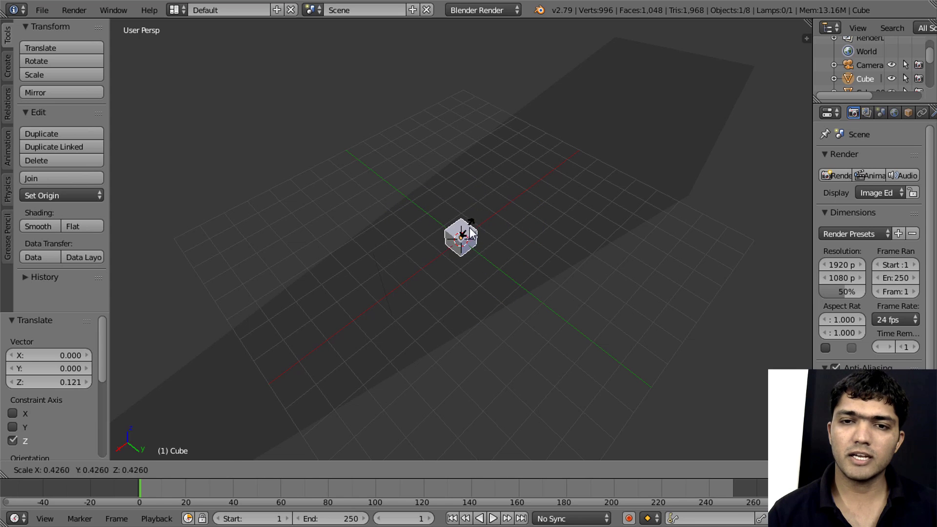
{"action": "left_click", "coordinate": [481, 220]}
{"action": "mouse_move", "coordinate": [559, 228]}
{"action": "middle_mouse_down"}
{"action": "mouse_move", "coordinate": [622, 208]}
{"action": "mouse_move", "coordinate": [626, 259]}
{"action": "mouse_move", "coordinate": [464, 224]}
{"action": "mouse_move", "coordinate": [463, 194]}
{"action": "mouse_move", "coordinate": [586, 195]}
{"action": "mouse_move", "coordinate": [626, 252]}
{"action": "mouse_move", "coordinate": [617, 215]}
{"action": "mouse_move", "coordinate": [479, 221]}
{"action": "mouse_move", "coordinate": [391, 200]}
{"action": "middle_mouse_up"}
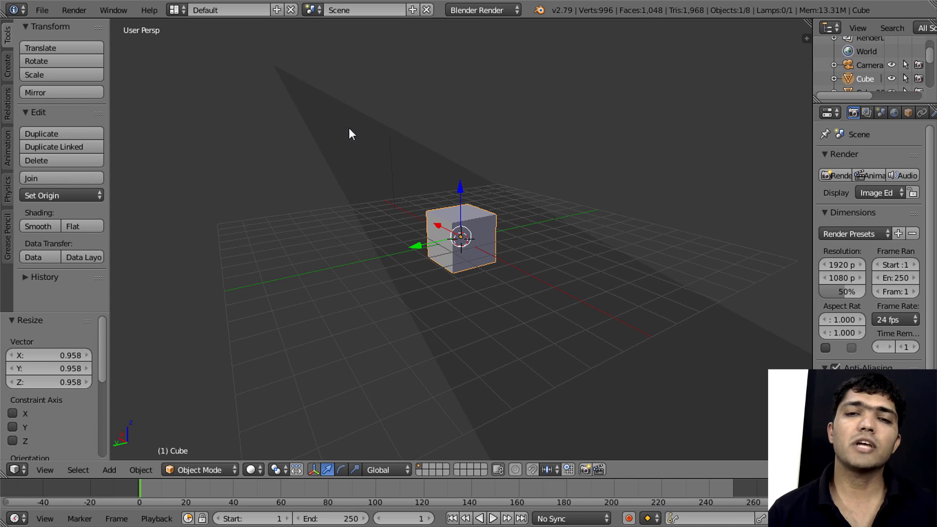
Step: Remove the clipping and zoom into a front orthographic view of the scene
{"action": "mouse_move", "coordinate": [379, 147]}
{"action": "middle_mouse_down"}
{"action": "mouse_move", "coordinate": [408, 175]}
{"action": "mouse_move", "coordinate": [539, 207]}
{"action": "mouse_move", "coordinate": [609, 180]}
{"action": "middle_mouse_up"}
{"action": "key", "text": "grave"}
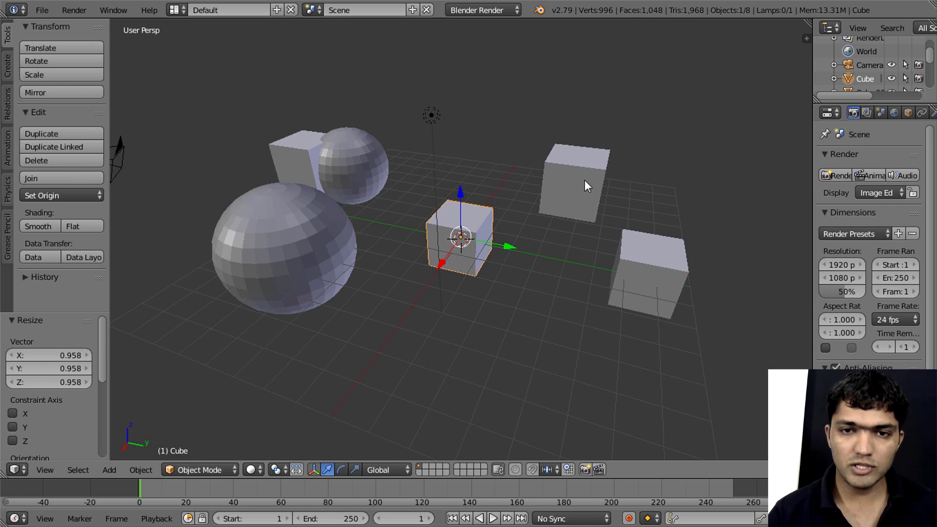
{"action": "mouse_move", "coordinate": [543, 201]}
{"action": "middle_mouse_down"}
{"action": "mouse_move", "coordinate": [514, 252]}
{"action": "mouse_move", "coordinate": [513, 225]}
{"action": "middle_mouse_up"}
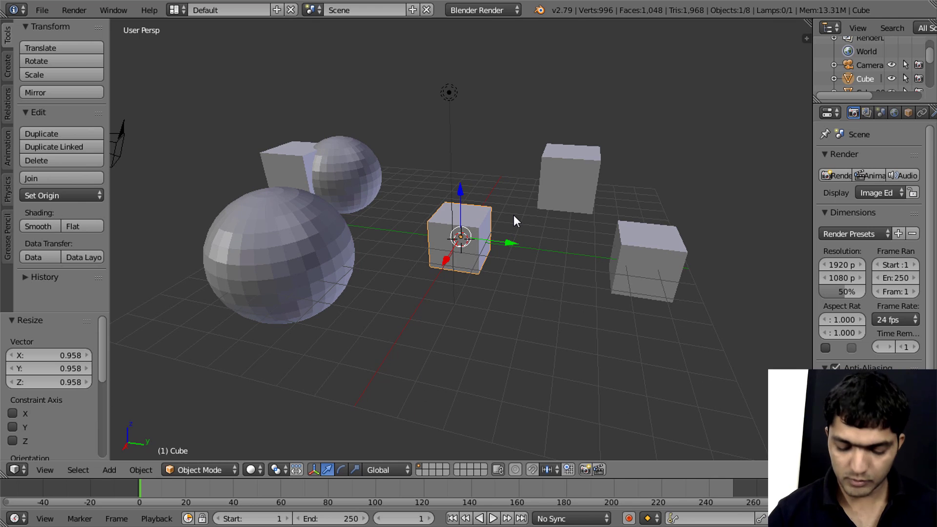
{"action": "key", "text": "KP_5"}
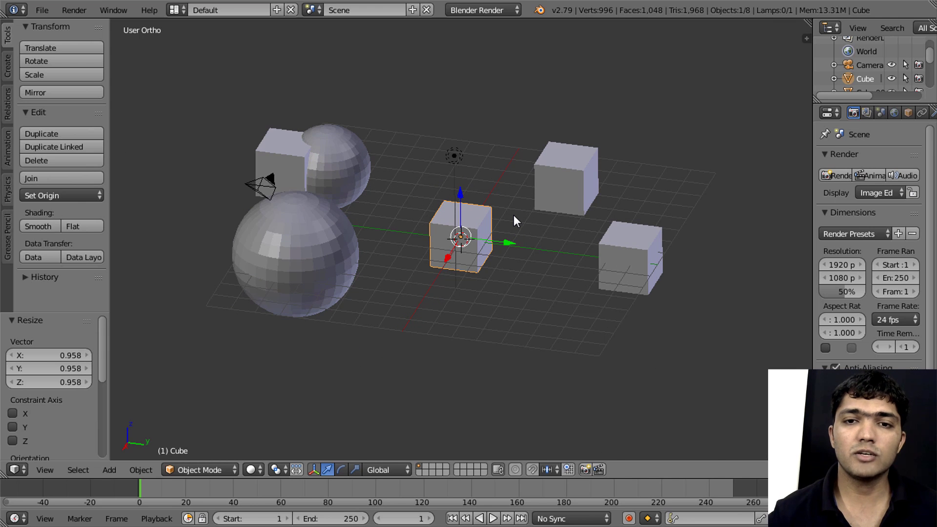
{"action": "key", "text": "KP_1"}
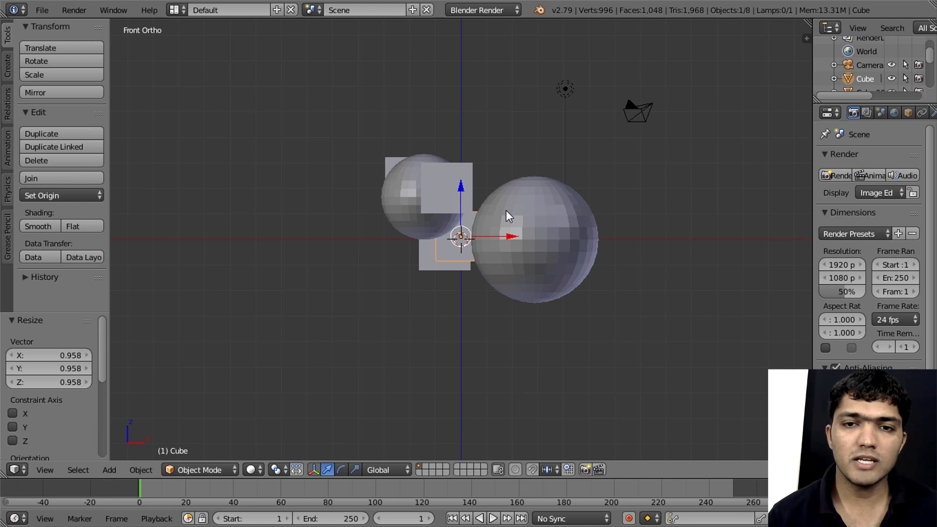
{"action": "scroll", "coordinate": [506, 210], "scroll_direction": "up", "scroll_amount": 1}
{"action": "scroll", "coordinate": [472, 237], "scroll_direction": "up", "scroll_amount": 2}
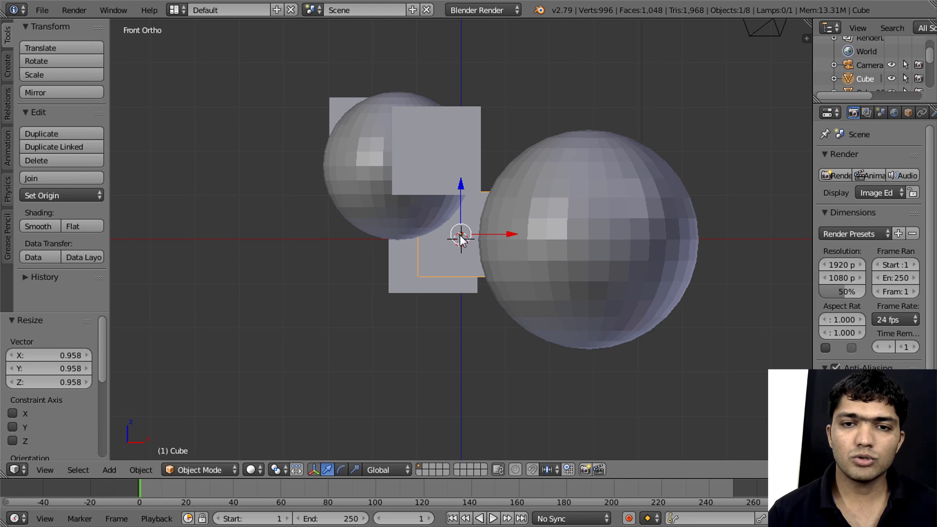
{"action": "scroll", "coordinate": [498, 229], "scroll_direction": "up", "scroll_amount": 2}
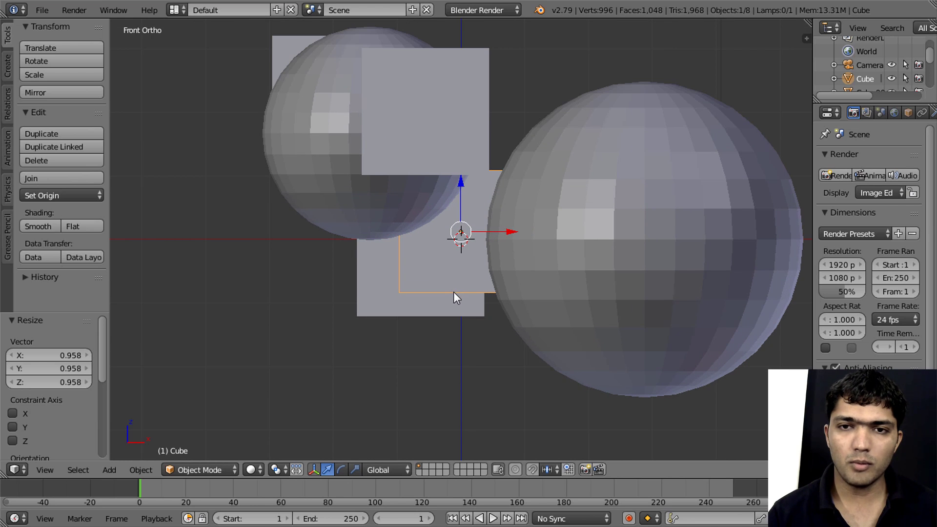
Step: Shift the large sphere to the right along the X axis
{"action": "right_click", "coordinate": [533, 240]}
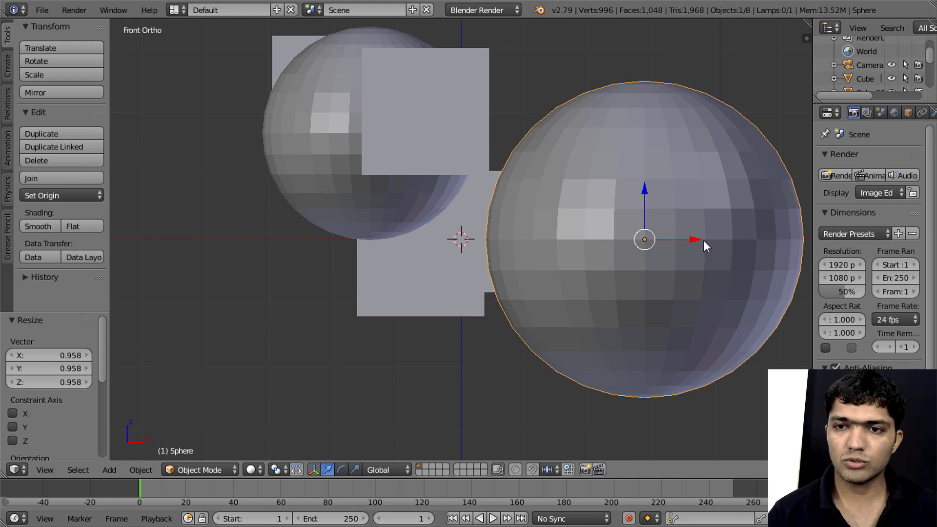
{"action": "key", "text": "g"}
{"action": "key", "text": "x"}
{"action": "left_click", "coordinate": [734, 245]}
Step: Clip the view to a box around the central cube and orbit to inspect it
{"action": "right_click", "coordinate": [508, 256]}
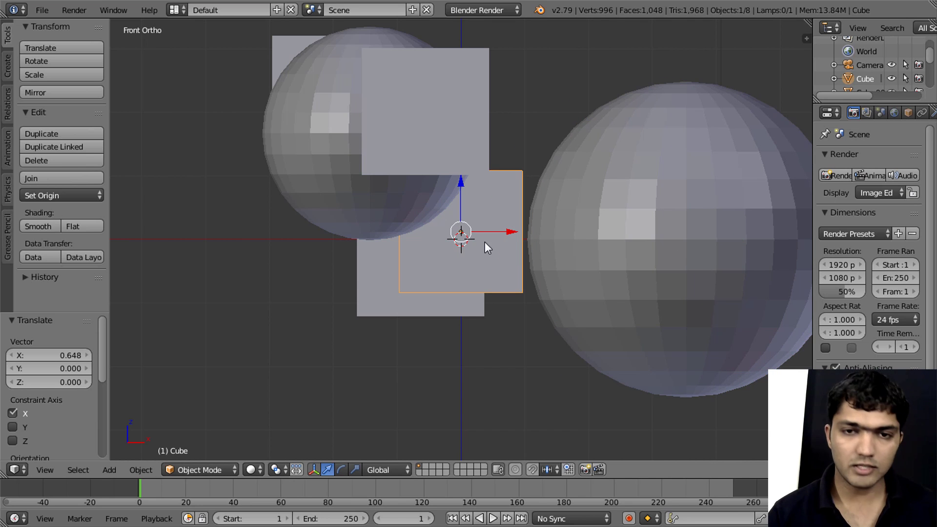
{"action": "key", "text": "b"}
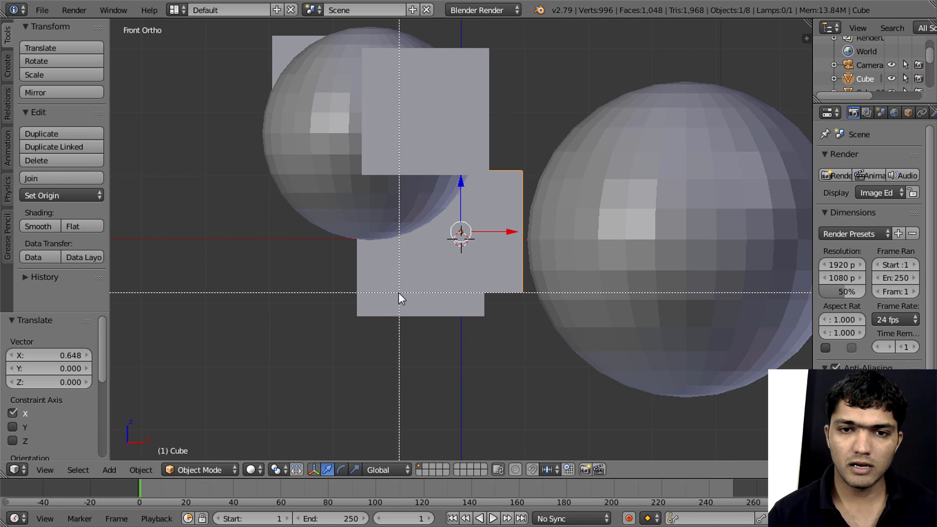
{"action": "left_click_drag", "start_coordinate": [399, 292], "coordinate": [522, 168]}
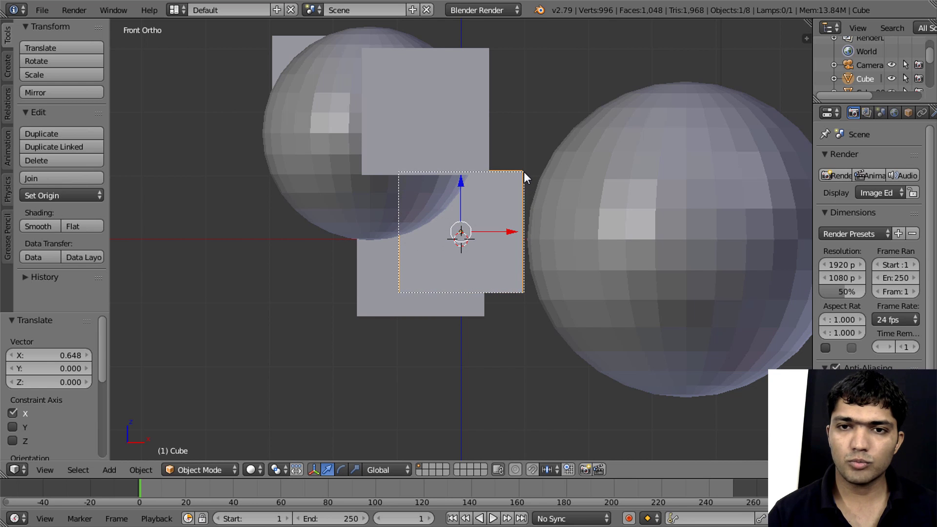
{"action": "left_click_drag", "start_coordinate": [522, 169], "coordinate": [523, 171]}
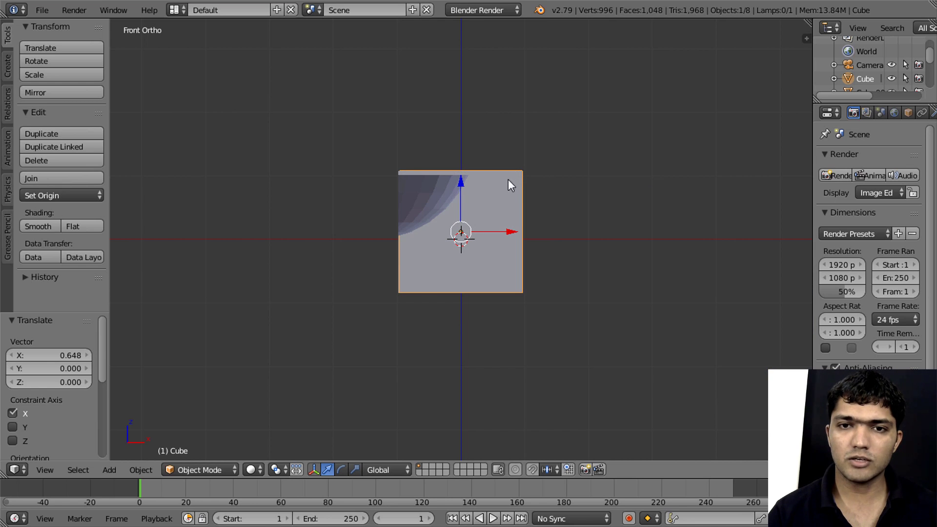
{"action": "mouse_move", "coordinate": [489, 202]}
{"action": "middle_mouse_down"}
{"action": "mouse_move", "coordinate": [459, 272]}
{"action": "mouse_move", "coordinate": [368, 290]}
{"action": "mouse_move", "coordinate": [268, 283]}
{"action": "mouse_move", "coordinate": [604, 262]}
{"action": "mouse_move", "coordinate": [654, 205]}
{"action": "mouse_move", "coordinate": [665, 209]}
{"action": "mouse_move", "coordinate": [299, 246]}
{"action": "mouse_move", "coordinate": [340, 212]}
{"action": "mouse_move", "coordinate": [571, 234]}
{"action": "mouse_move", "coordinate": [570, 261]}
{"action": "mouse_move", "coordinate": [607, 218]}
{"action": "middle_mouse_up"}
Step: Move the far cube along X, reselect the middle cube, and show the View menu commands
{"action": "right_click", "coordinate": [602, 202]}
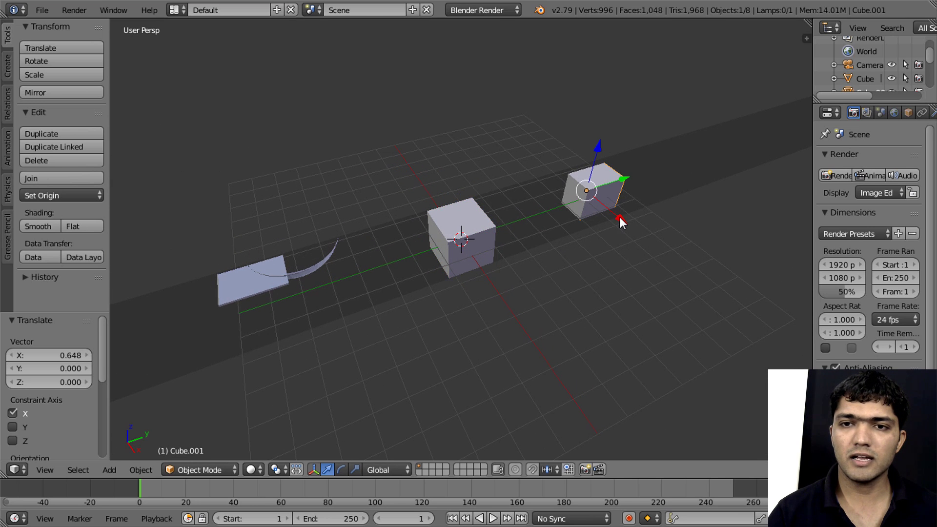
{"action": "mouse_move", "coordinate": [620, 222]}
{"action": "left_mouse_down"}
{"action": "mouse_move", "coordinate": [569, 178]}
{"action": "mouse_move", "coordinate": [653, 251]}
{"action": "mouse_move", "coordinate": [581, 180]}
{"action": "mouse_move", "coordinate": [520, 228]}
{"action": "left_mouse_up"}
{"action": "mouse_move", "coordinate": [520, 228]}
{"action": "middle_mouse_down"}
{"action": "mouse_move", "coordinate": [621, 238]}
{"action": "mouse_move", "coordinate": [629, 218]}
{"action": "mouse_move", "coordinate": [509, 297]}
{"action": "mouse_move", "coordinate": [371, 299]}
{"action": "mouse_move", "coordinate": [466, 241]}
{"action": "middle_mouse_up"}
{"action": "right_click", "coordinate": [467, 241]}
{"action": "middle_click_drag", "start_coordinate": [485, 273], "coordinate": [470, 234]}
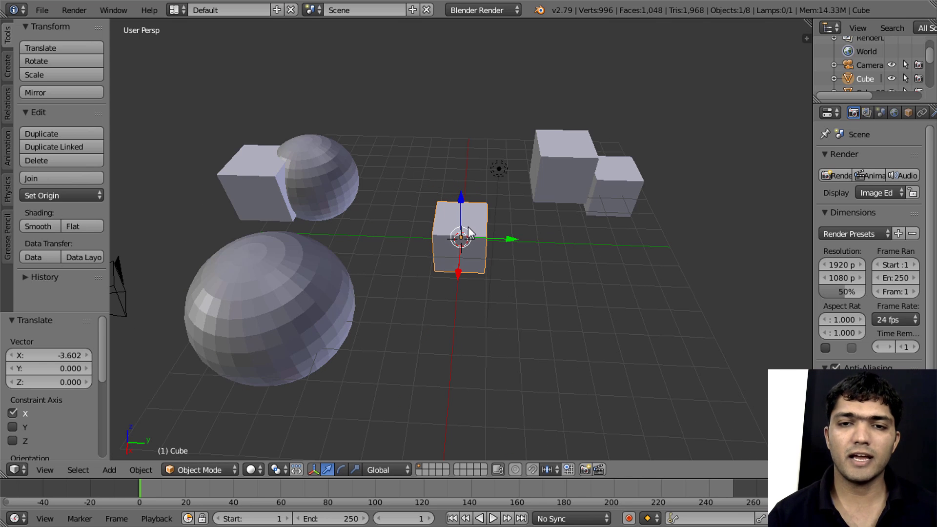
{"action": "left_click", "coordinate": [46, 469]}
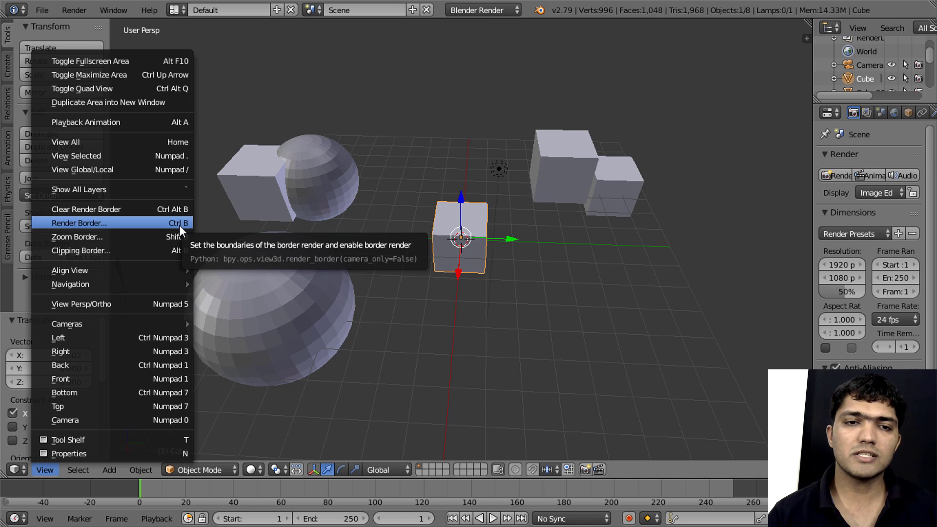
Step: Check the scene through the camera, then return to a lower, more level perspective
{"action": "mouse_move", "coordinate": [465, 209]}
{"action": "middle_mouse_down"}
{"action": "mouse_move", "coordinate": [490, 223]}
{"action": "mouse_move", "coordinate": [431, 249]}
{"action": "mouse_move", "coordinate": [462, 232]}
{"action": "middle_mouse_up"}
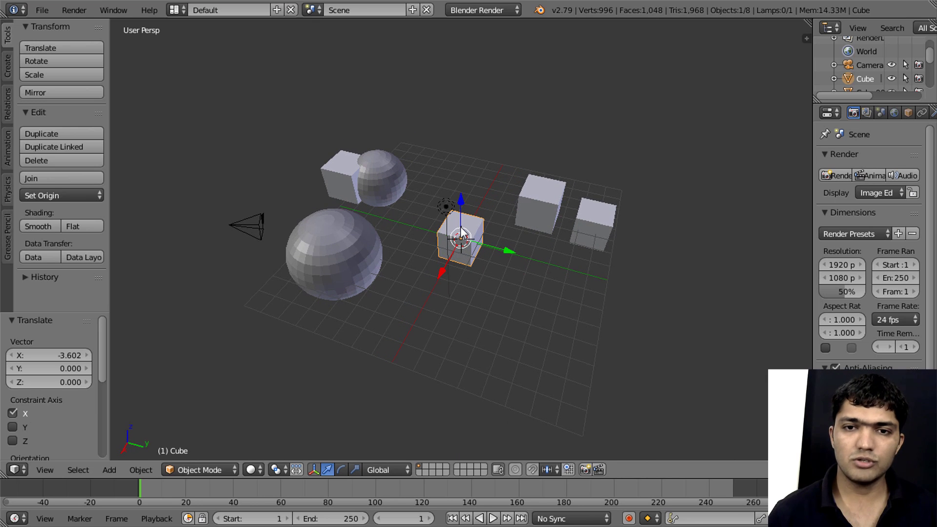
{"action": "key", "text": "KP_0"}
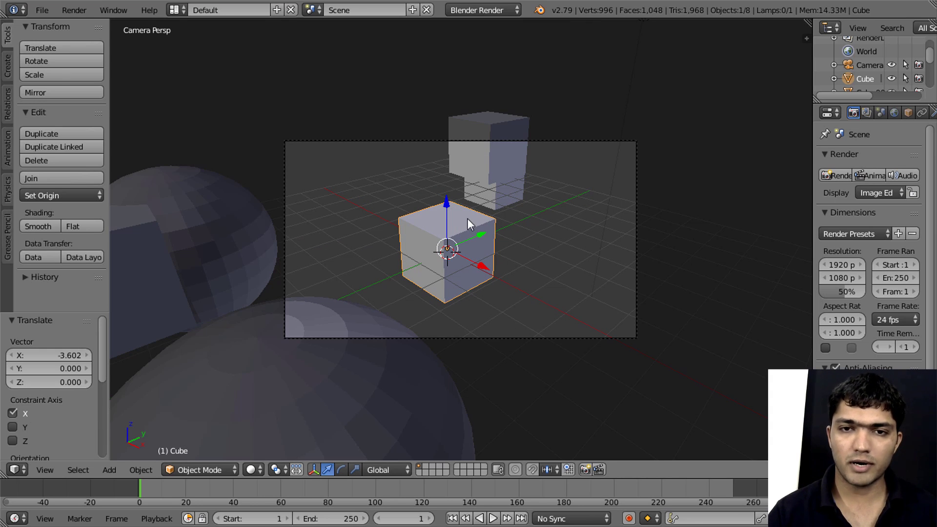
{"action": "scroll", "coordinate": [468, 219], "scroll_direction": "down", "scroll_amount": 4}
{"action": "key", "text": "KP_0"}
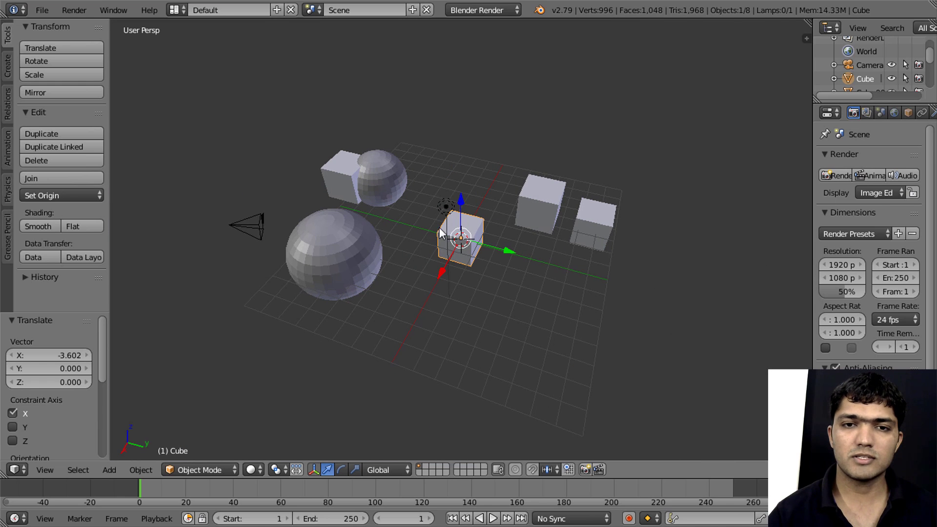
{"action": "mouse_move", "coordinate": [431, 249]}
{"action": "middle_mouse_down"}
{"action": "mouse_move", "coordinate": [405, 196]}
{"action": "mouse_move", "coordinate": [400, 203]}
{"action": "middle_mouse_up"}
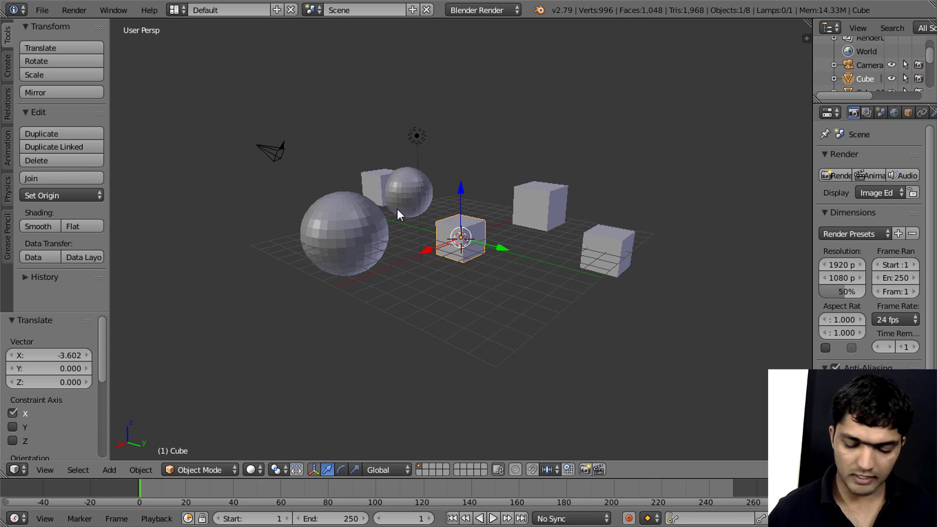
Step: Align the camera to the current view and set a render border around the central cube region
{"action": "key", "text": "ctrl+alt+KP_0"}
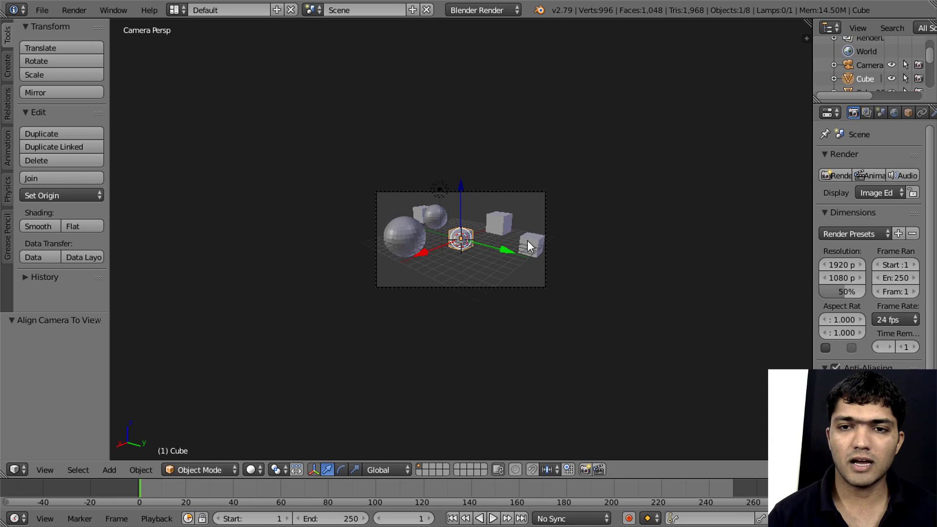
{"action": "scroll", "coordinate": [528, 253], "scroll_direction": "up", "scroll_amount": 3}
{"action": "key", "text": "ctrl+alt+b"}
{"action": "key", "text": "ctrl+b"}
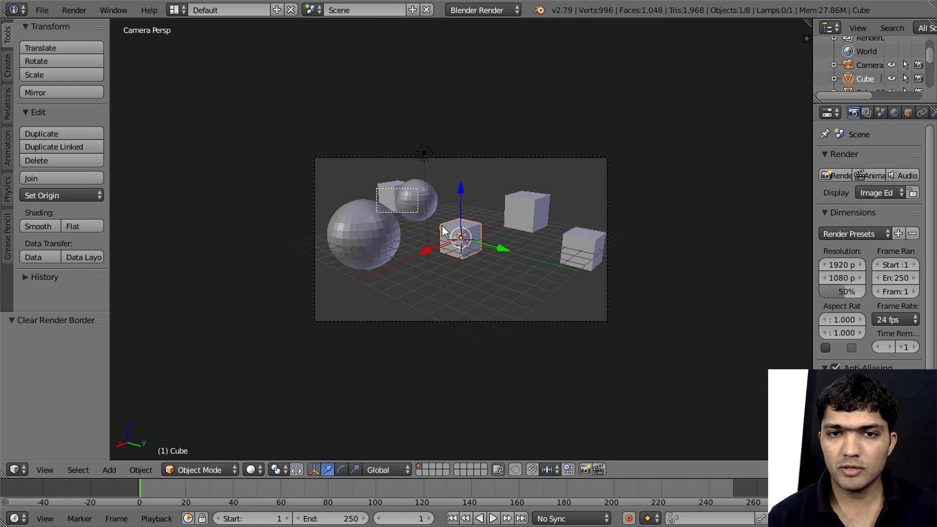
{"action": "mouse_move", "coordinate": [377, 188]}
{"action": "left_mouse_down"}
{"action": "mouse_move", "coordinate": [472, 243]}
{"action": "mouse_move", "coordinate": [518, 258]}
{"action": "left_mouse_up"}
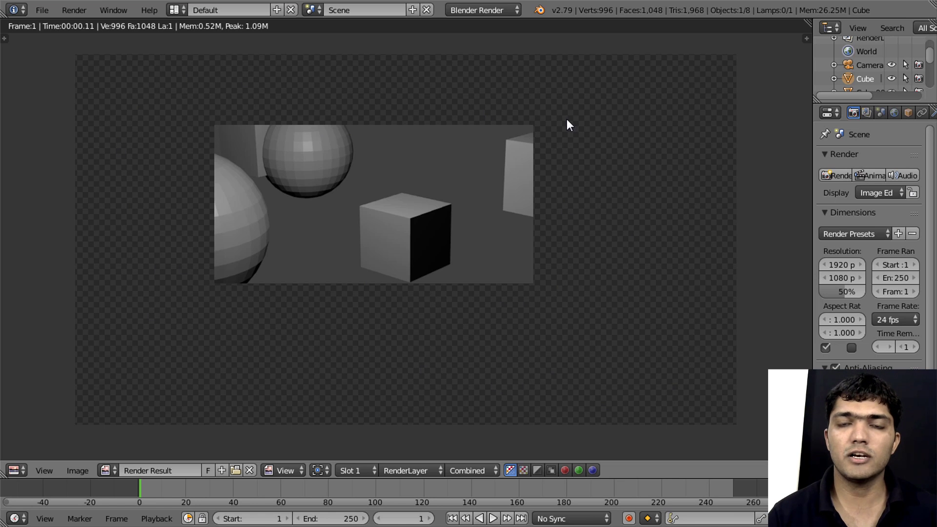
Step: Draw a wider render border around most objects and render it
{"action": "key", "text": "Escape"}
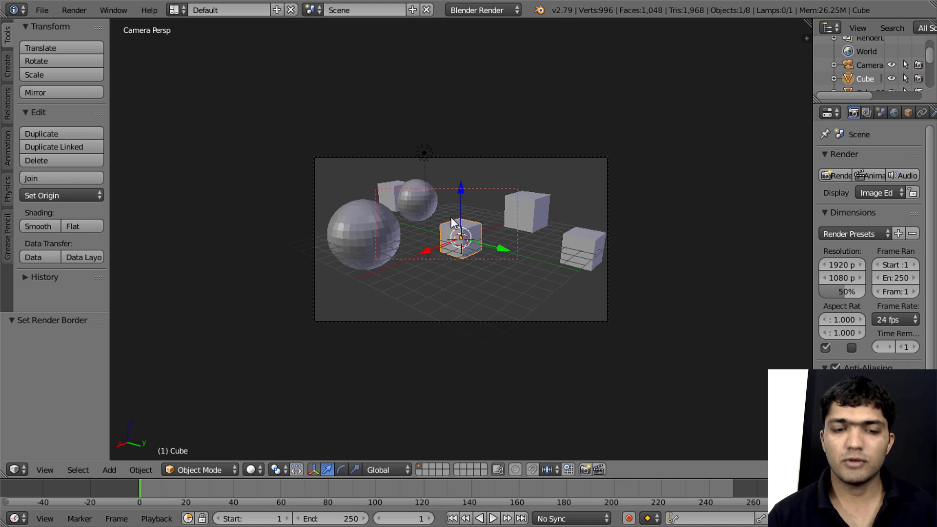
{"action": "key", "text": "ctrl+b"}
{"action": "left_click_drag", "start_coordinate": [355, 173], "coordinate": [584, 272]}
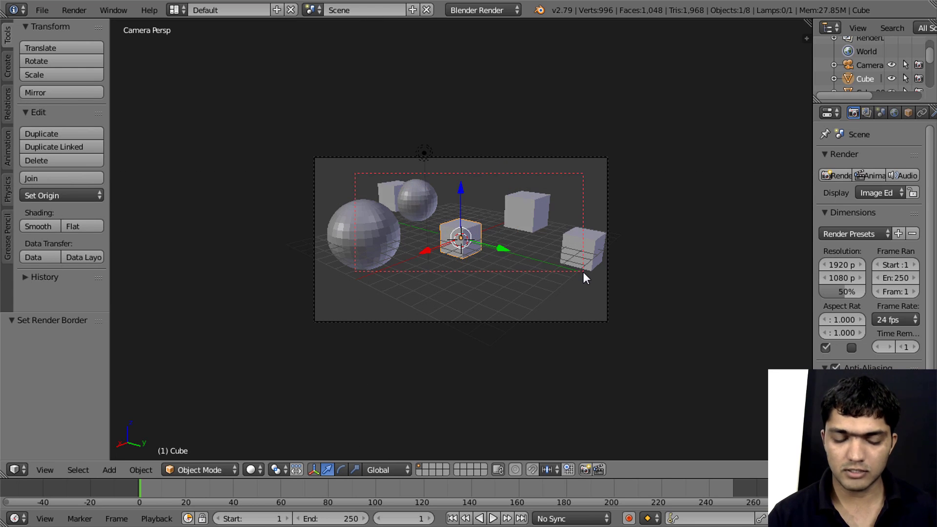
{"action": "key", "text": "F12"}
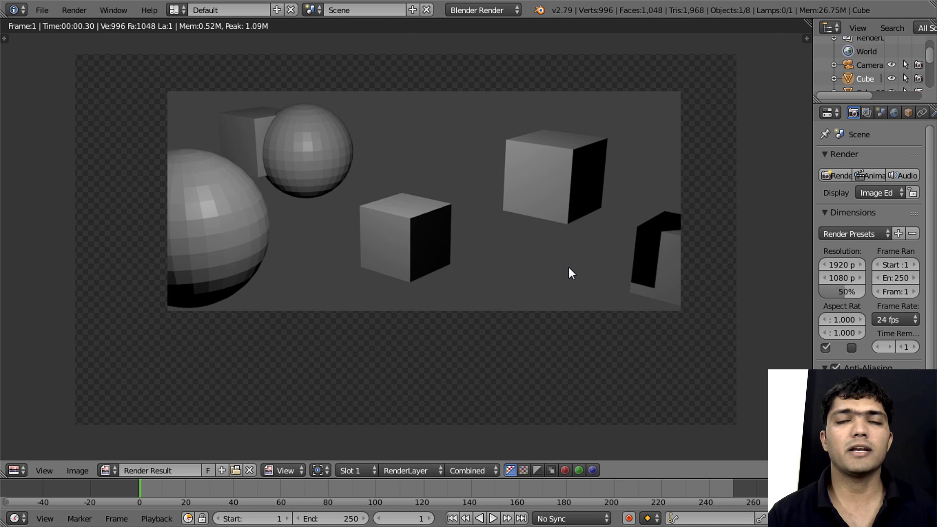
{"action": "key", "text": "Escape"}
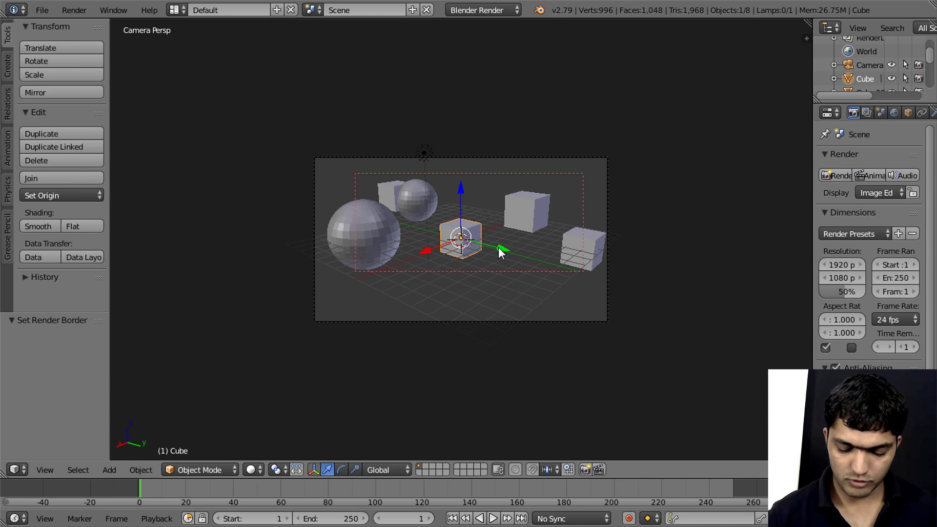
Step: Clear the render border with Ctrl+Alt+B and leave the camera view
{"action": "key", "text": "KP_0"}
{"action": "mouse_move", "coordinate": [498, 247]}
{"action": "middle_mouse_down"}
{"action": "mouse_move", "coordinate": [475, 284]}
{"action": "mouse_move", "coordinate": [426, 280]}
{"action": "middle_mouse_up"}
{"action": "key", "text": "KP_0"}
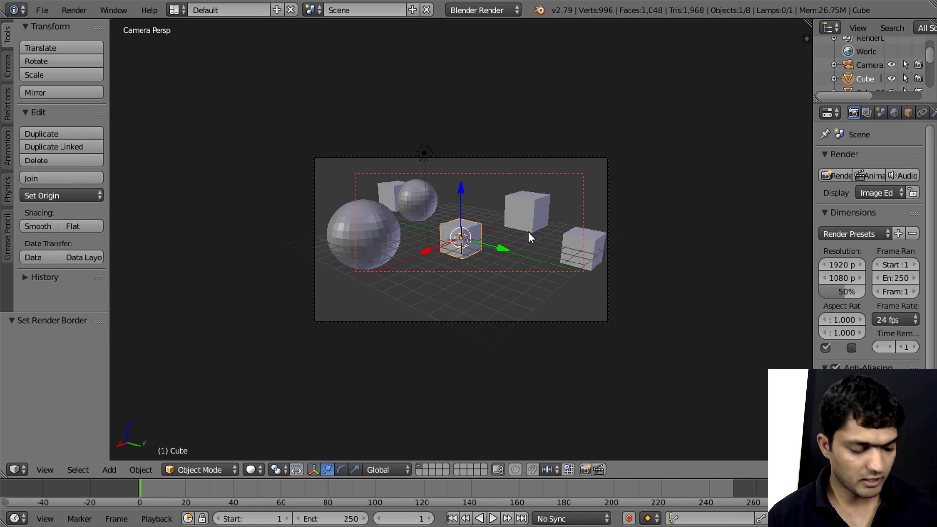
{"action": "key", "text": "ctrl+alt+b"}
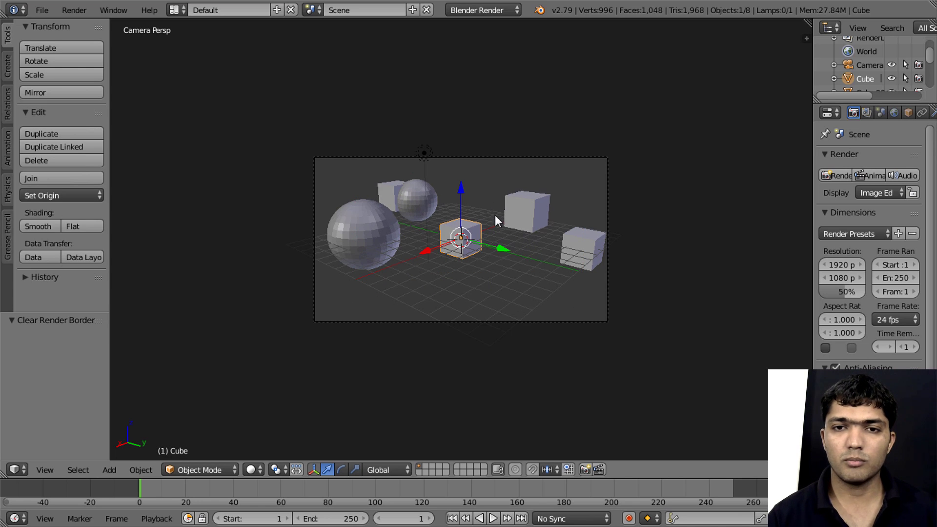
{"action": "key", "text": "KP_0"}
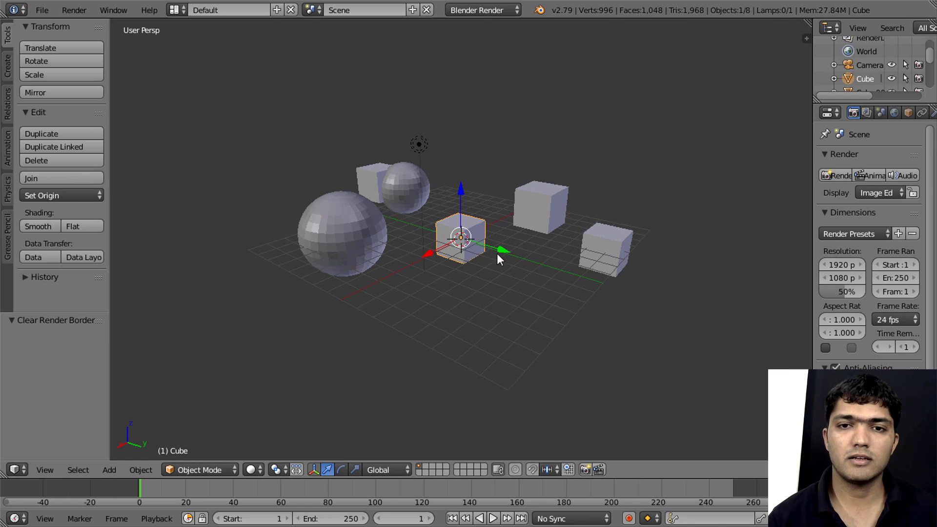
Step: Browse the View menu's Global/Local options, then orbit to a closer front-left view of the middle cube
{"action": "mouse_move", "coordinate": [497, 253]}
{"action": "middle_mouse_down"}
{"action": "mouse_move", "coordinate": [575, 259]}
{"action": "mouse_move", "coordinate": [565, 254]}
{"action": "middle_mouse_up"}
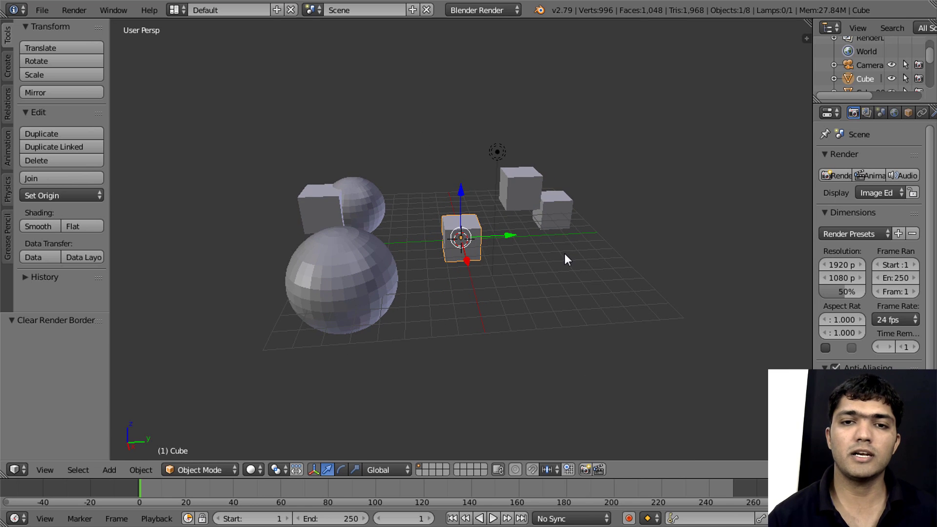
{"action": "left_click", "coordinate": [45, 469]}
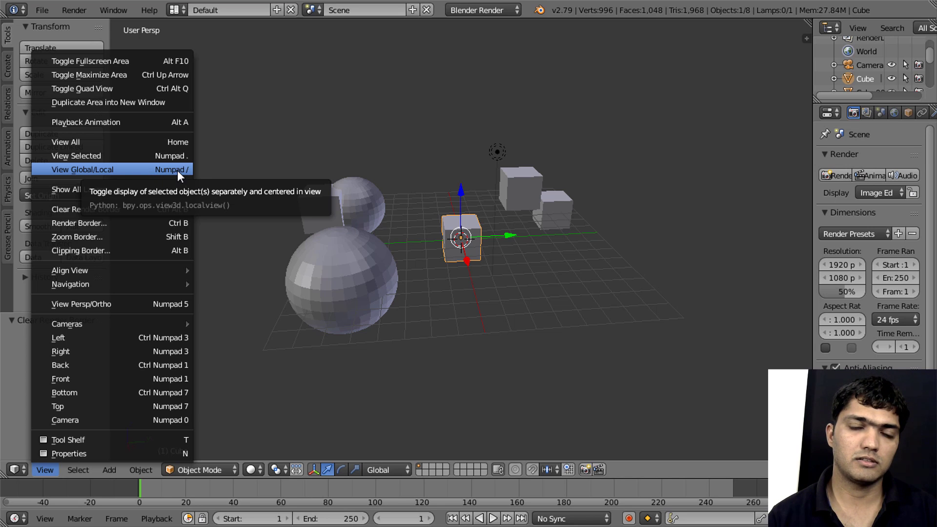
{"action": "left_click", "coordinate": [451, 191]}
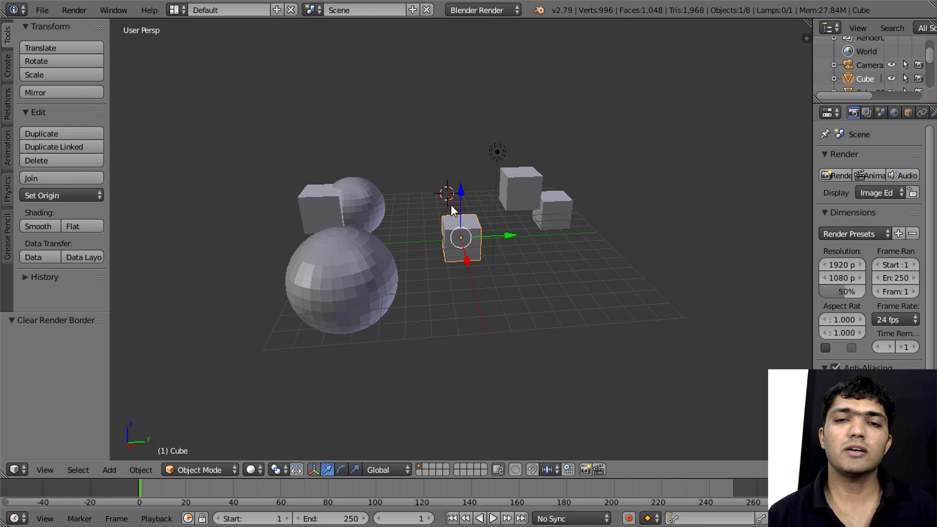
{"action": "mouse_move", "coordinate": [451, 205]}
{"action": "middle_mouse_down"}
{"action": "mouse_move", "coordinate": [422, 261]}
{"action": "mouse_move", "coordinate": [379, 252]}
{"action": "mouse_move", "coordinate": [433, 224]}
{"action": "mouse_move", "coordinate": [434, 239]}
{"action": "middle_mouse_up"}
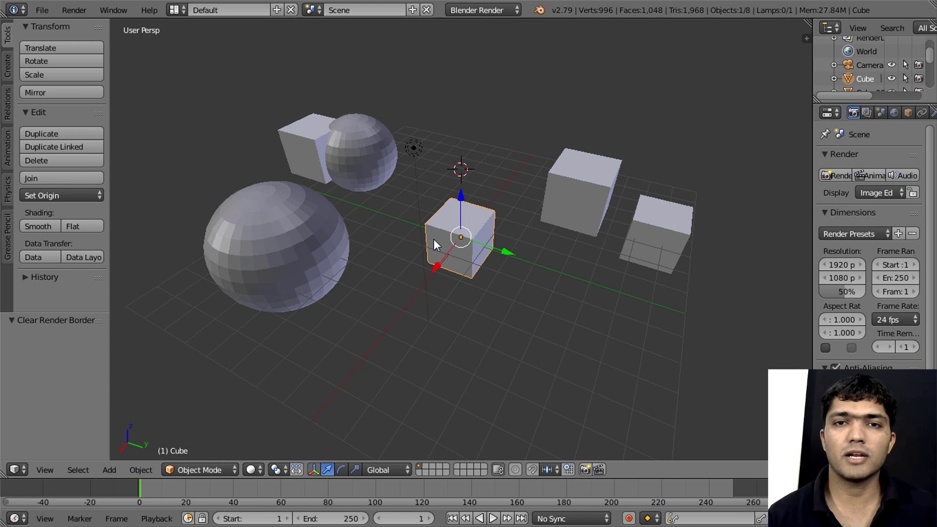
{"action": "mouse_move", "coordinate": [515, 256]}
{"action": "middle_mouse_down"}
{"action": "mouse_move", "coordinate": [510, 232]}
{"action": "mouse_move", "coordinate": [459, 239]}
{"action": "middle_mouse_up"}
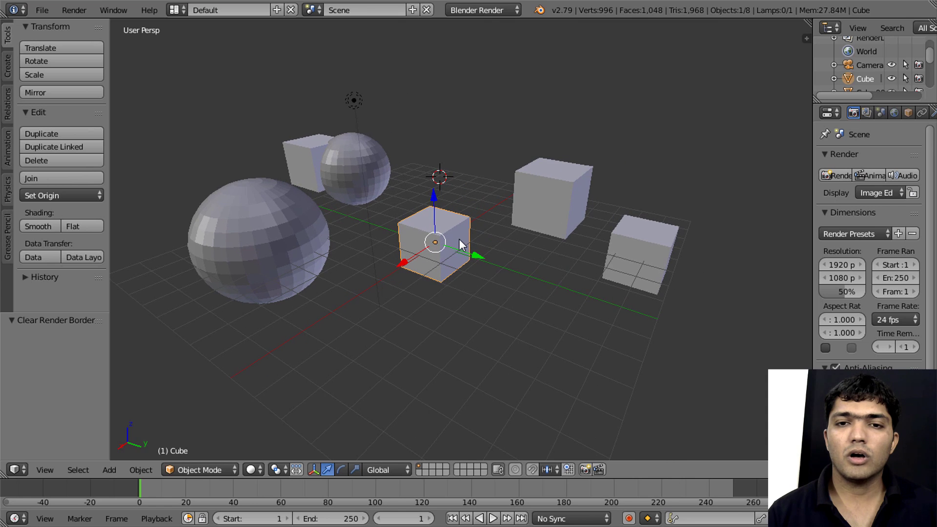
{"action": "right_click", "coordinate": [355, 172]}
{"action": "mouse_move", "coordinate": [356, 172]}
{"action": "middle_mouse_down"}
{"action": "mouse_move", "coordinate": [340, 203]}
{"action": "mouse_move", "coordinate": [385, 195]}
{"action": "middle_mouse_up"}
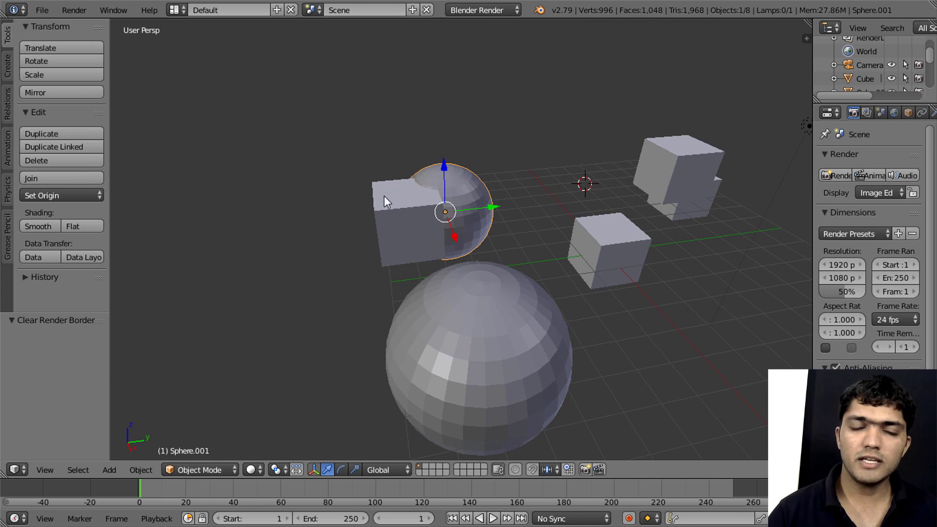
{"action": "middle_click_drag", "start_coordinate": [487, 229], "coordinate": [439, 225]}
{"action": "right_click", "coordinate": [386, 210]}
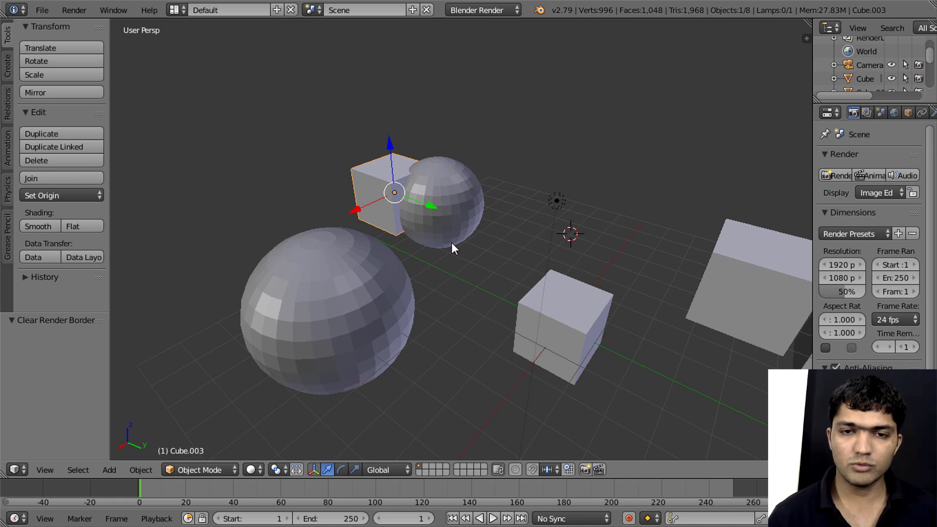
{"action": "key", "text": "KP_Divide"}
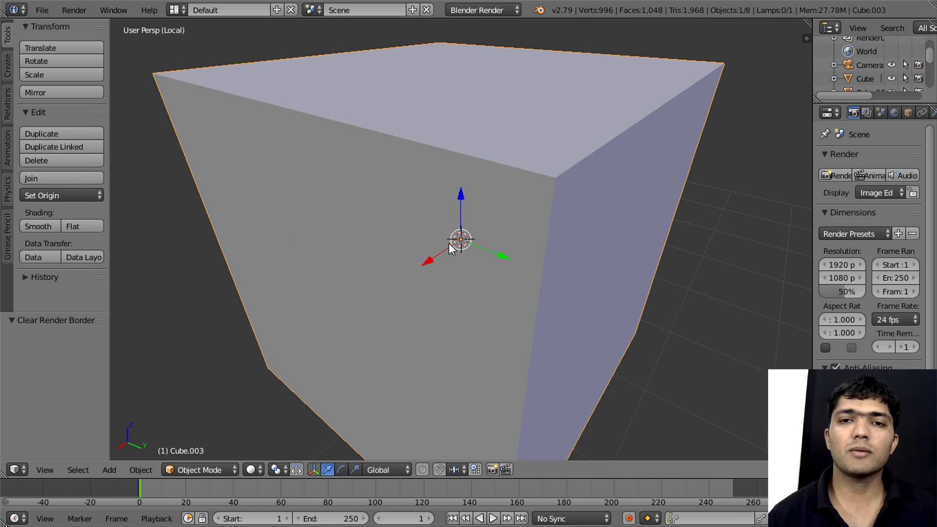
{"action": "scroll", "coordinate": [462, 248], "scroll_direction": "down", "scroll_amount": 5}
{"action": "scroll", "coordinate": [467, 259], "scroll_direction": "down", "scroll_amount": 5}
{"action": "scroll", "coordinate": [489, 293], "scroll_direction": "down", "scroll_amount": 3}
{"action": "mouse_move", "coordinate": [530, 314]}
{"action": "middle_mouse_down"}
{"action": "mouse_move", "coordinate": [529, 353]}
{"action": "mouse_move", "coordinate": [406, 274]}
{"action": "mouse_move", "coordinate": [466, 331]}
{"action": "mouse_move", "coordinate": [587, 346]}
{"action": "middle_mouse_up"}
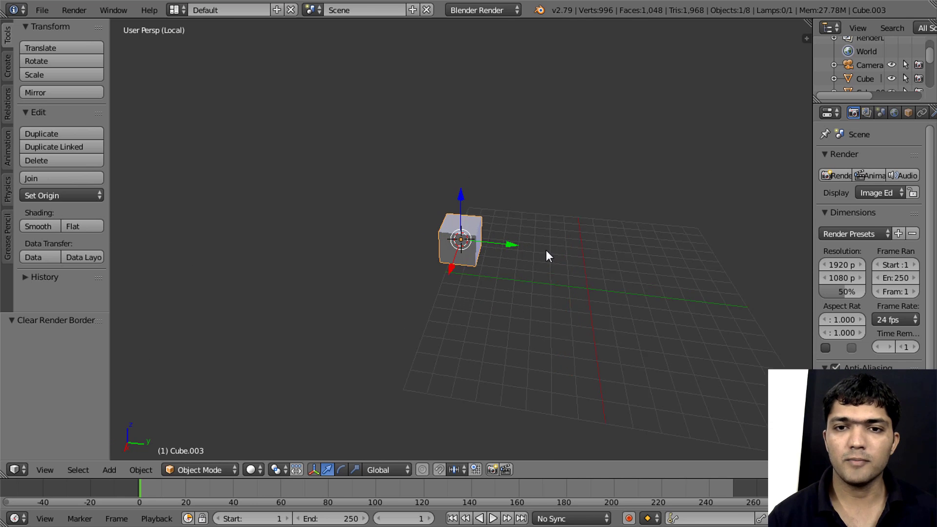
{"action": "scroll", "coordinate": [546, 250], "scroll_direction": "up", "scroll_amount": 5}
{"action": "mouse_move", "coordinate": [494, 247]}
{"action": "middle_mouse_down"}
{"action": "mouse_move", "coordinate": [571, 254]}
{"action": "mouse_move", "coordinate": [510, 252]}
{"action": "middle_mouse_up"}
{"action": "scroll", "coordinate": [510, 252], "scroll_direction": "down", "scroll_amount": 2}
{"action": "scroll", "coordinate": [510, 252], "scroll_direction": "down", "scroll_amount": 2}
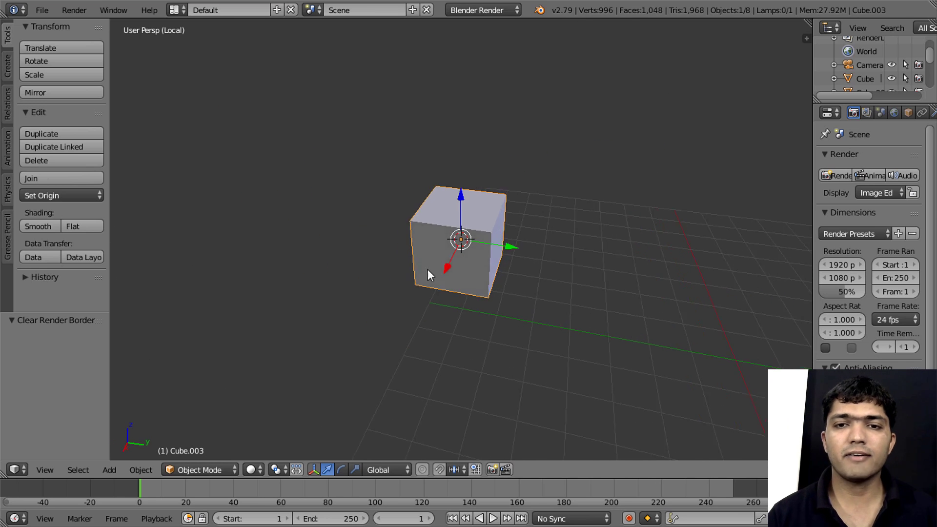
{"action": "mouse_move", "coordinate": [428, 269]}
{"action": "middle_mouse_down"}
{"action": "mouse_move", "coordinate": [377, 277]}
{"action": "mouse_move", "coordinate": [522, 286]}
{"action": "mouse_move", "coordinate": [629, 326]}
{"action": "mouse_move", "coordinate": [629, 278]}
{"action": "middle_mouse_up"}
{"action": "scroll", "coordinate": [522, 286], "scroll_direction": "down", "scroll_amount": 2}
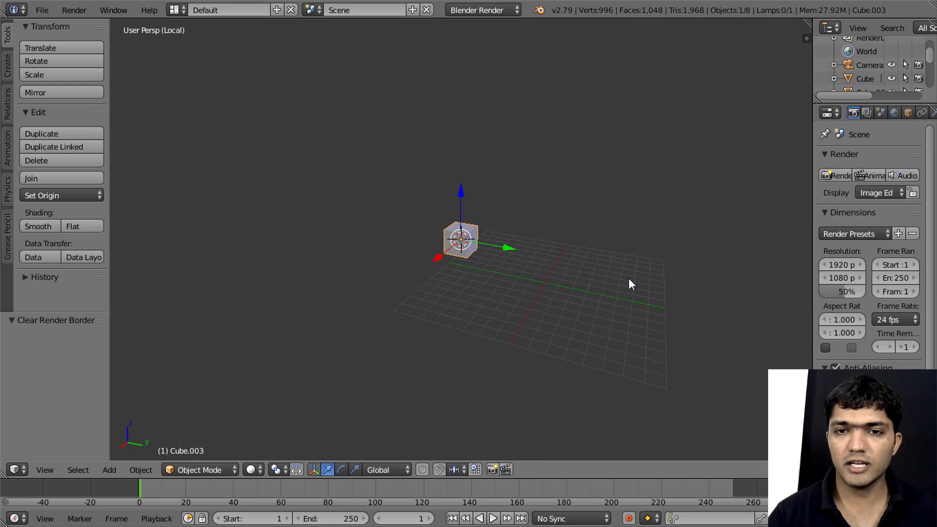
{"action": "scroll", "coordinate": [479, 247], "scroll_direction": "up", "scroll_amount": 3}
{"action": "scroll", "coordinate": [473, 241], "scroll_direction": "up", "scroll_amount": 2}
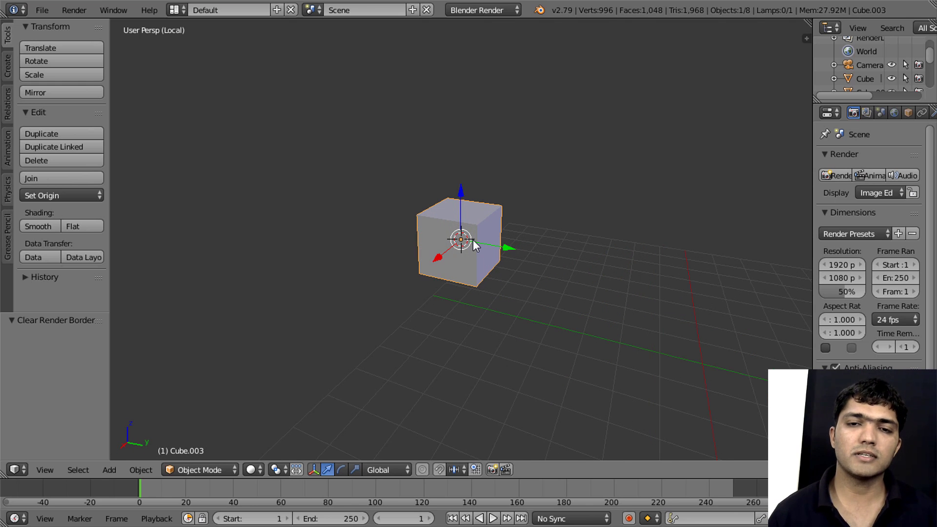
{"action": "mouse_move", "coordinate": [475, 240]}
{"action": "middle_mouse_down"}
{"action": "mouse_move", "coordinate": [467, 298]}
{"action": "mouse_move", "coordinate": [439, 301]}
{"action": "middle_mouse_up"}
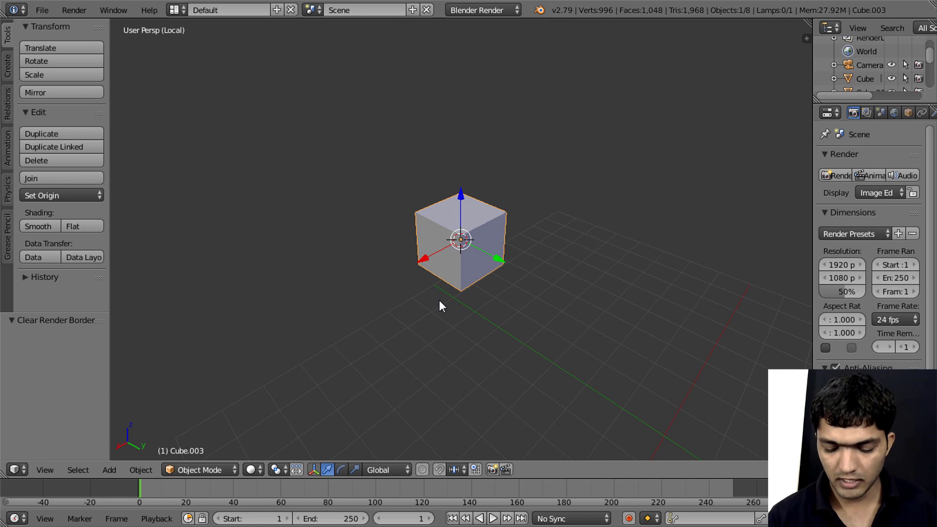
{"action": "key", "text": "KP_Divide"}
{"action": "scroll", "coordinate": [542, 293], "scroll_direction": "down", "scroll_amount": 3}
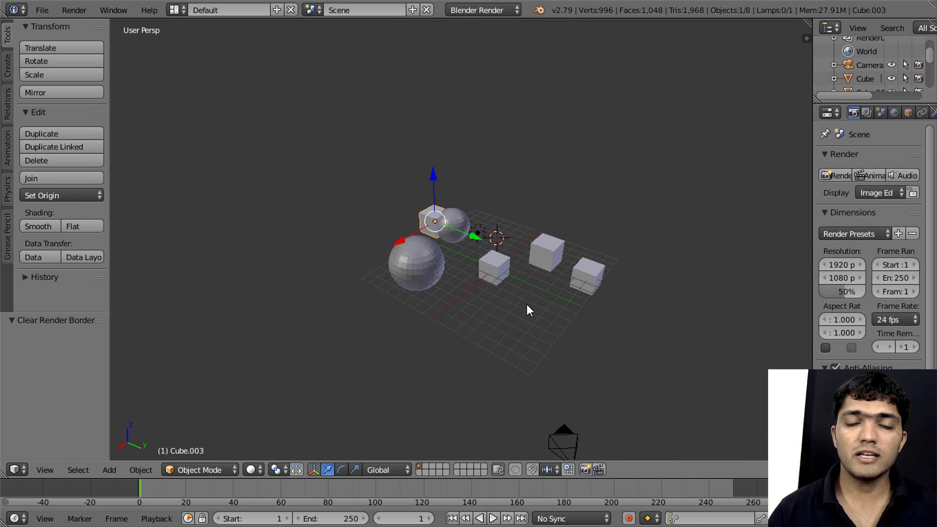
Step: Isolate the cube in local view, view it from a low side angle, then exit
{"action": "key", "text": "KP_Divide"}
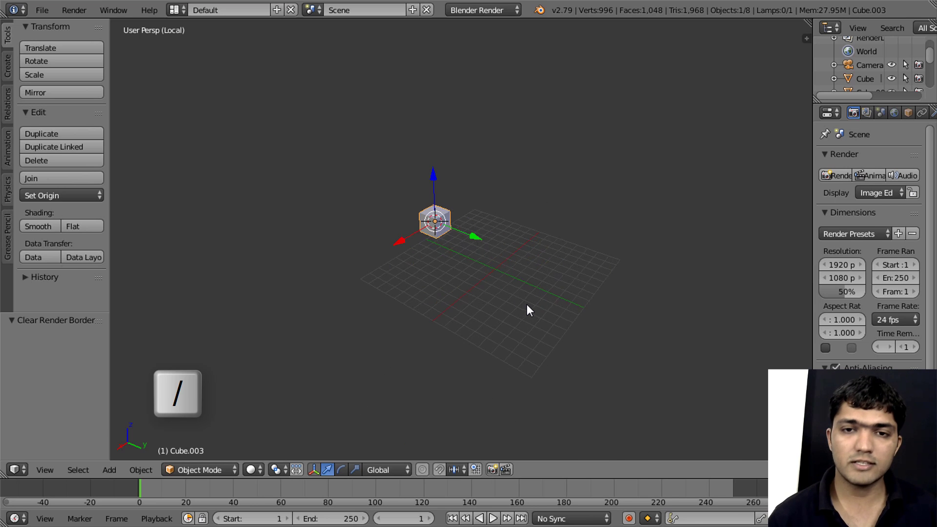
{"action": "scroll", "coordinate": [527, 304], "scroll_direction": "down", "scroll_amount": 5}
{"action": "mouse_move", "coordinate": [552, 290]}
{"action": "middle_mouse_down"}
{"action": "mouse_move", "coordinate": [447, 315]}
{"action": "mouse_move", "coordinate": [363, 251]}
{"action": "mouse_move", "coordinate": [367, 335]}
{"action": "mouse_move", "coordinate": [342, 362]}
{"action": "mouse_move", "coordinate": [568, 389]}
{"action": "middle_mouse_up"}
{"action": "key", "text": "KP_Divide"}
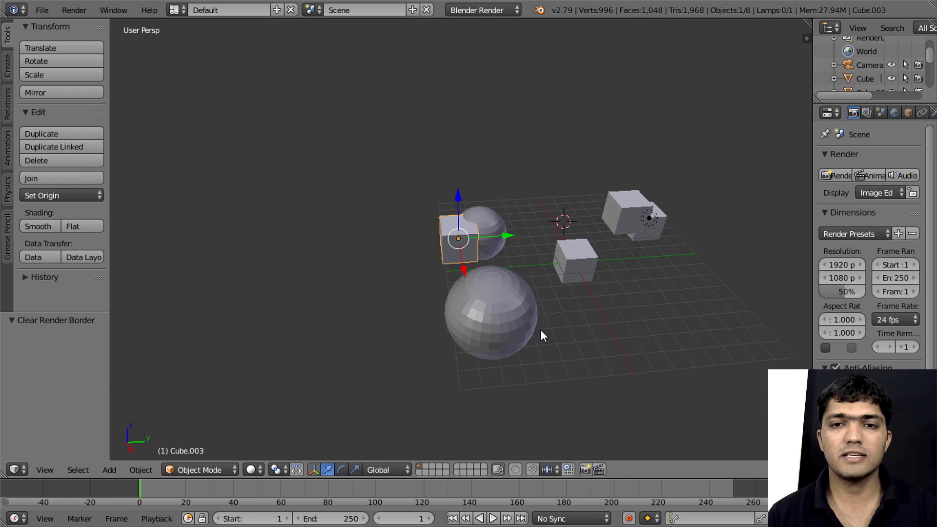
Step: Isolate the small sphere briefly in local view, then add the cube to the selection
{"action": "scroll", "coordinate": [480, 301], "scroll_direction": "up", "scroll_amount": 2}
{"action": "scroll", "coordinate": [487, 330], "scroll_direction": "up", "scroll_amount": 3}
{"action": "mouse_move", "coordinate": [487, 330]}
{"action": "middle_mouse_down"}
{"action": "mouse_move", "coordinate": [575, 343]}
{"action": "mouse_move", "coordinate": [496, 314]}
{"action": "middle_mouse_up"}
{"action": "scroll", "coordinate": [495, 314], "scroll_direction": "down", "scroll_amount": 2}
{"action": "middle_click_drag", "start_coordinate": [424, 311], "coordinate": [460, 208]}
{"action": "right_click", "coordinate": [460, 208]}
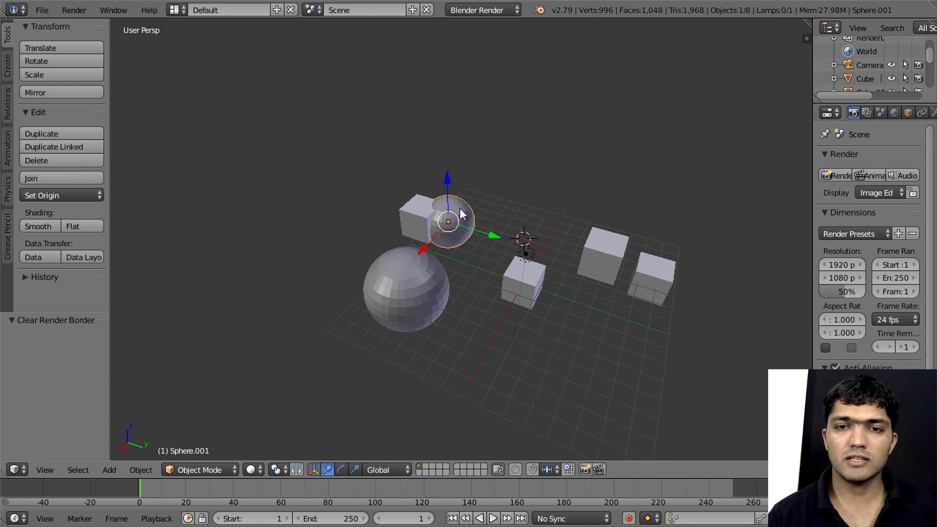
{"action": "key", "text": "KP_Divide"}
{"action": "scroll", "coordinate": [477, 228], "scroll_direction": "down", "scroll_amount": 4}
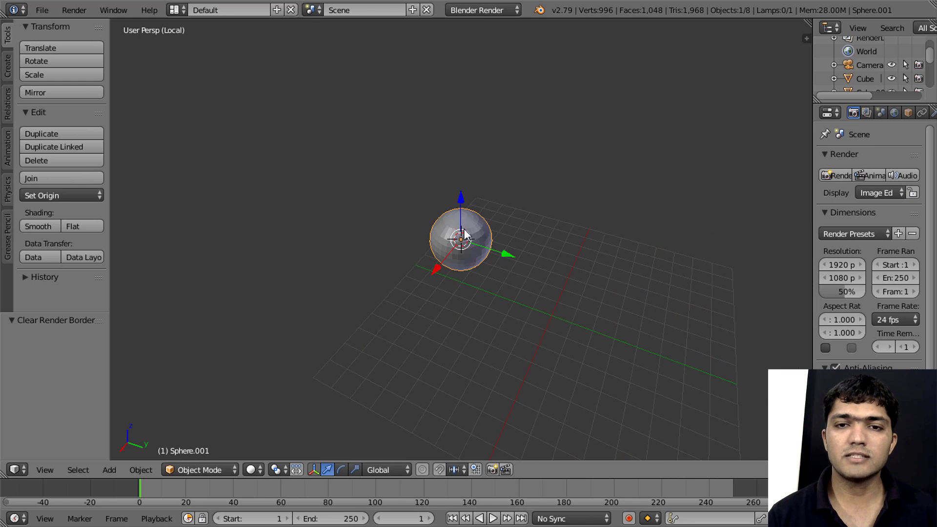
{"action": "key", "text": "KP_Divide"}
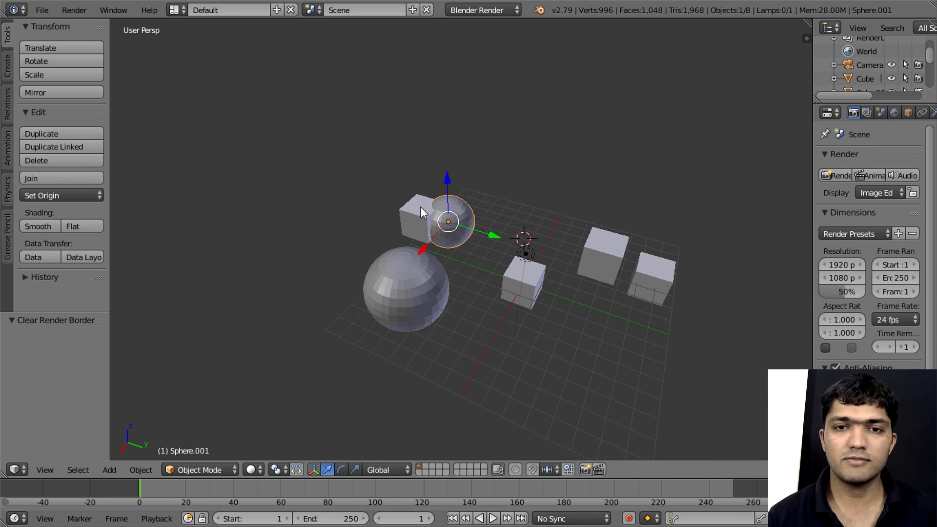
{"action": "right_click", "coordinate": [418, 208], "text": "shift"}
{"action": "scroll", "coordinate": [440, 213], "scroll_direction": "up", "scroll_amount": 4}
Step: Isolate the cube and small sphere together in local view and move them along Y
{"action": "key", "text": "KP_Divide"}
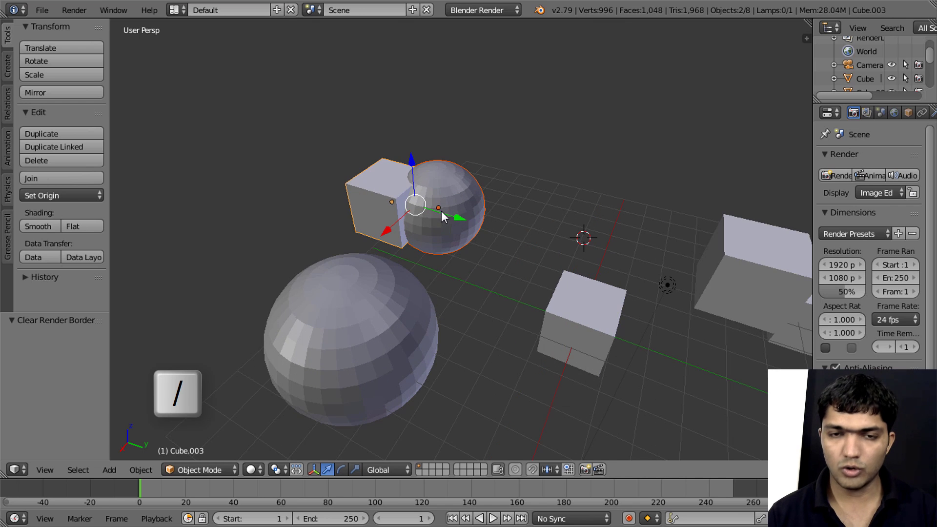
{"action": "scroll", "coordinate": [441, 210], "scroll_direction": "down", "scroll_amount": 4}
{"action": "scroll", "coordinate": [441, 211], "scroll_direction": "down", "scroll_amount": 2}
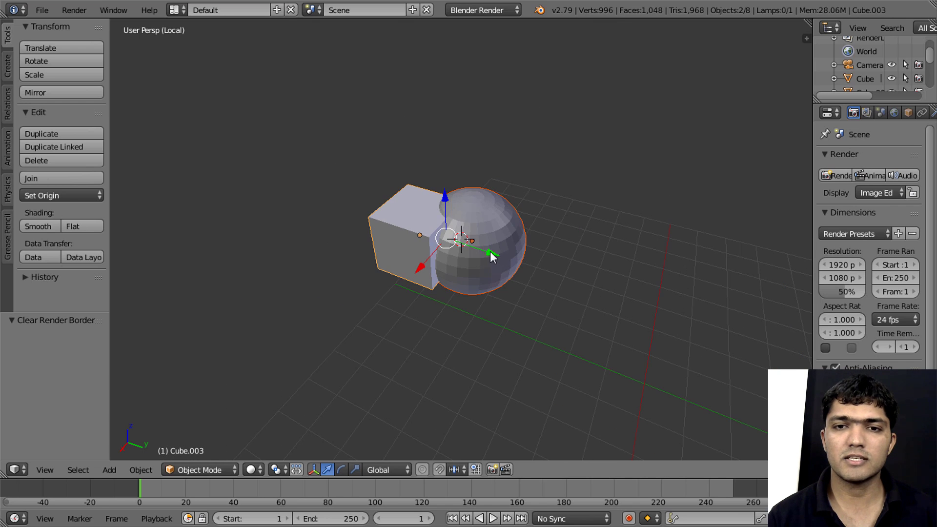
{"action": "key", "text": "g"}
{"action": "key", "text": "y"}
{"action": "left_click", "coordinate": [570, 276]}
Step: Move the small sphere out of local view
{"action": "right_click", "coordinate": [544, 263]}
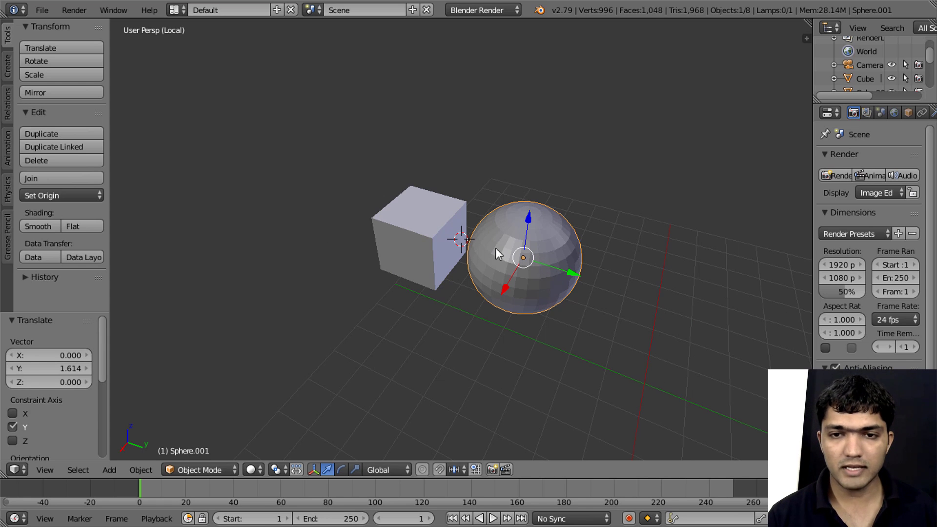
{"action": "key", "text": "m"}
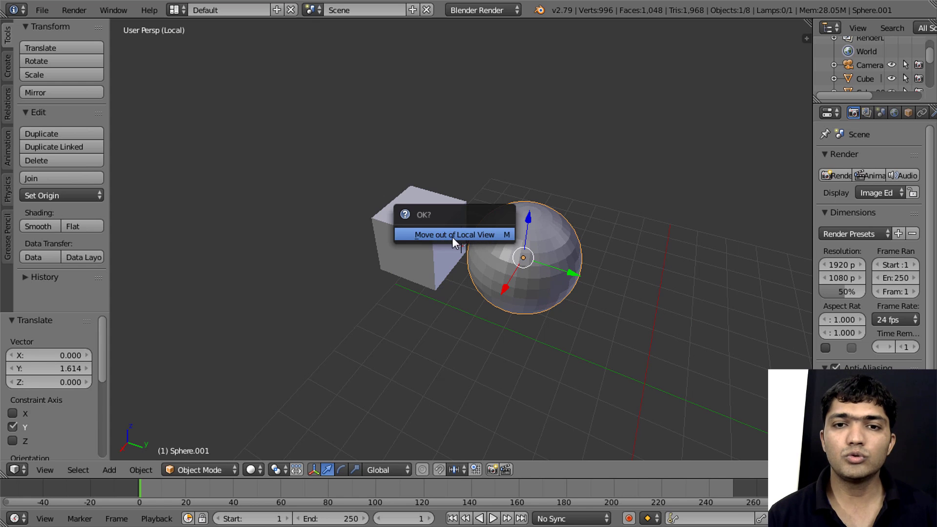
{"action": "left_click", "coordinate": [479, 236]}
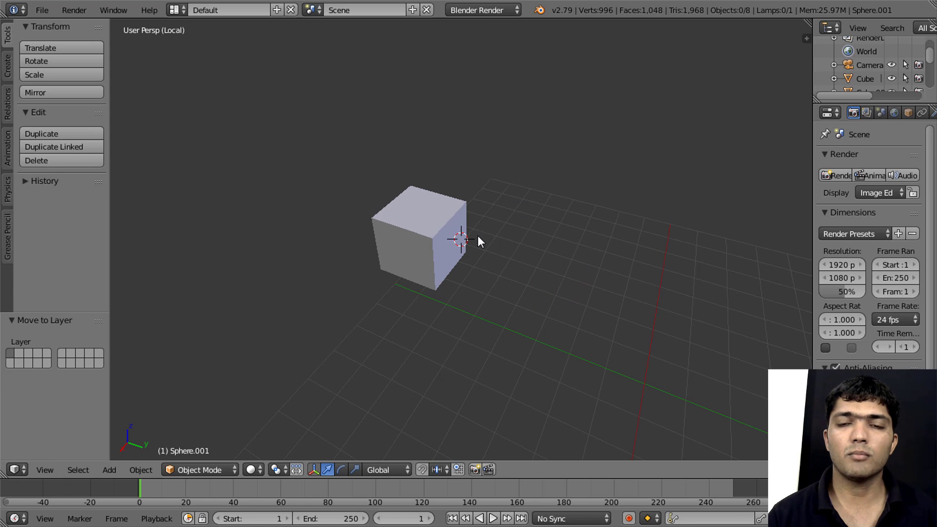
{"action": "left_click", "coordinate": [146, 472]}
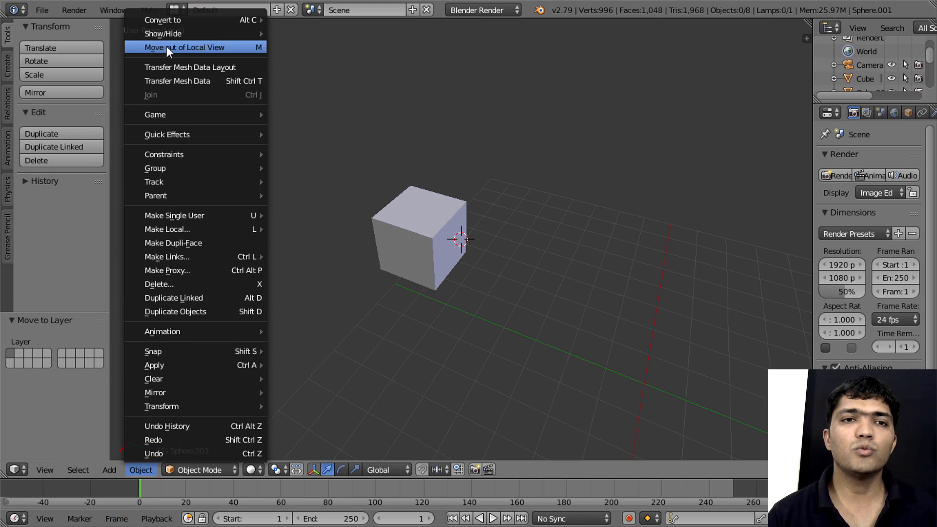
{"action": "left_click", "coordinate": [242, 44]}
Step: Duplicate the cube as Cube.004, move the copy out of local view, and exit local view
{"action": "left_click", "coordinate": [436, 238]}
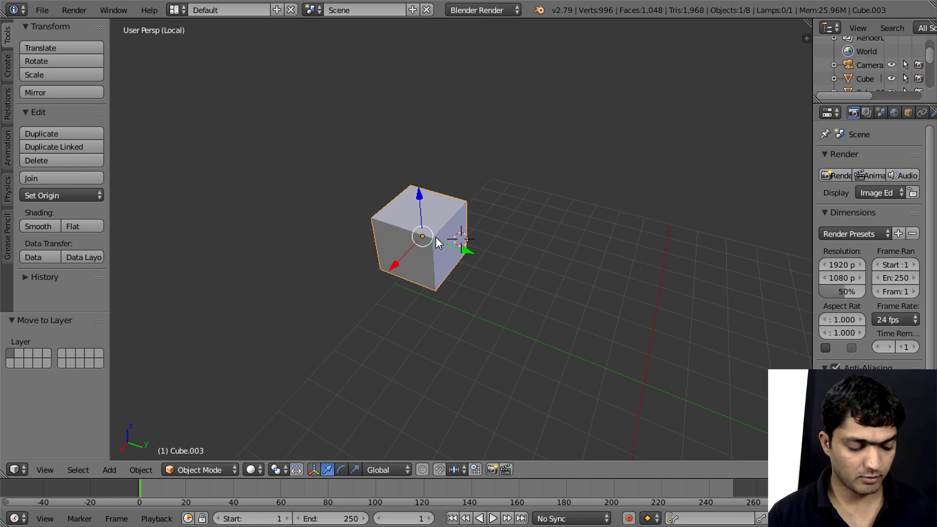
{"action": "key", "text": "shift+d"}
{"action": "left_click", "coordinate": [539, 269]}
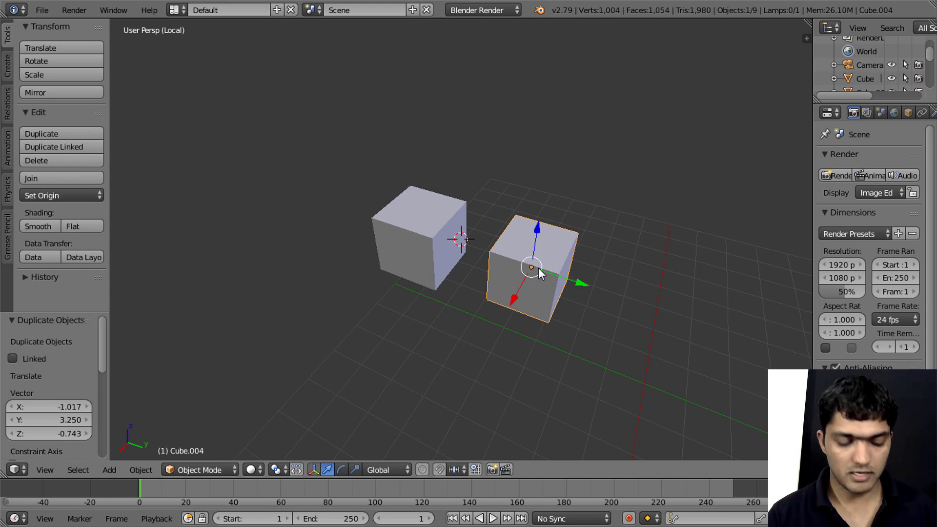
{"action": "key", "text": "m"}
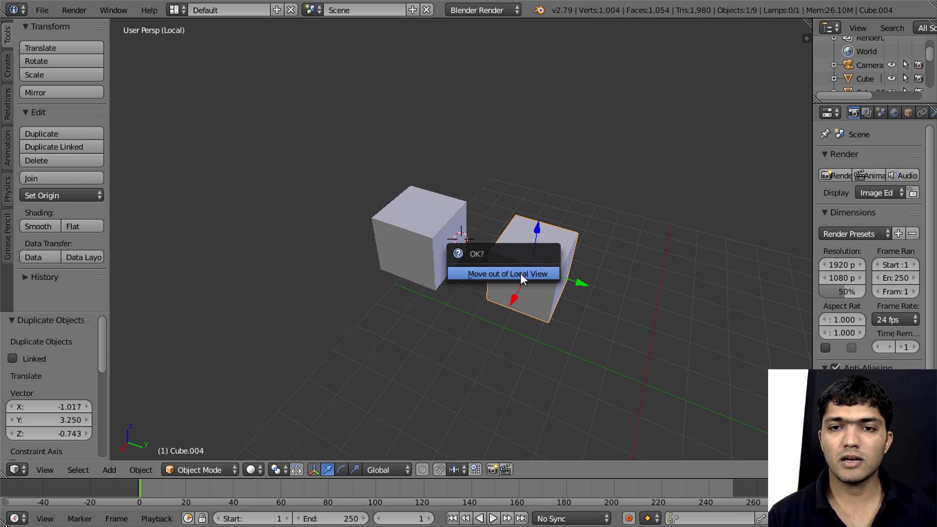
{"action": "left_click", "coordinate": [520, 273]}
{"action": "key", "text": "KP_Divide"}
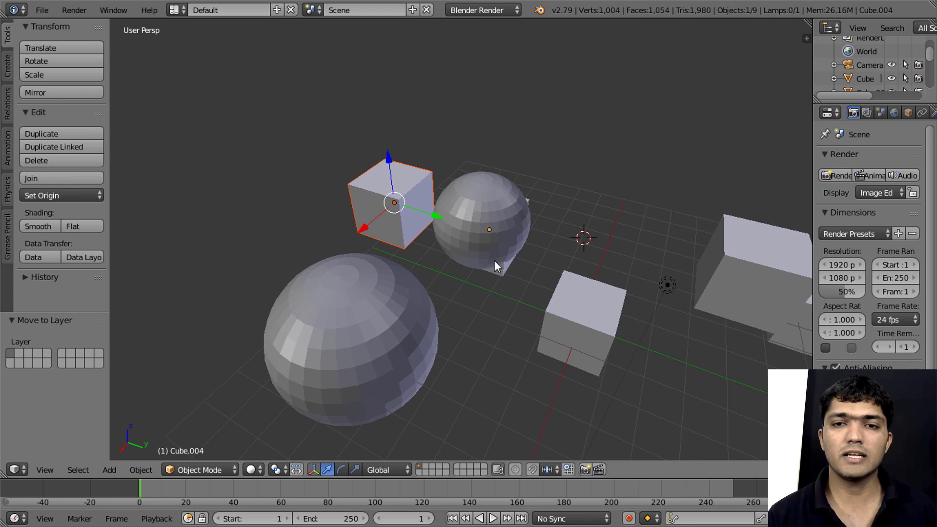
{"action": "right_click", "coordinate": [469, 249]}
Step: Move Sphere.001 beside the cubes and orbit the whole scene
{"action": "key", "text": "g"}
{"action": "left_click", "coordinate": [559, 234]}
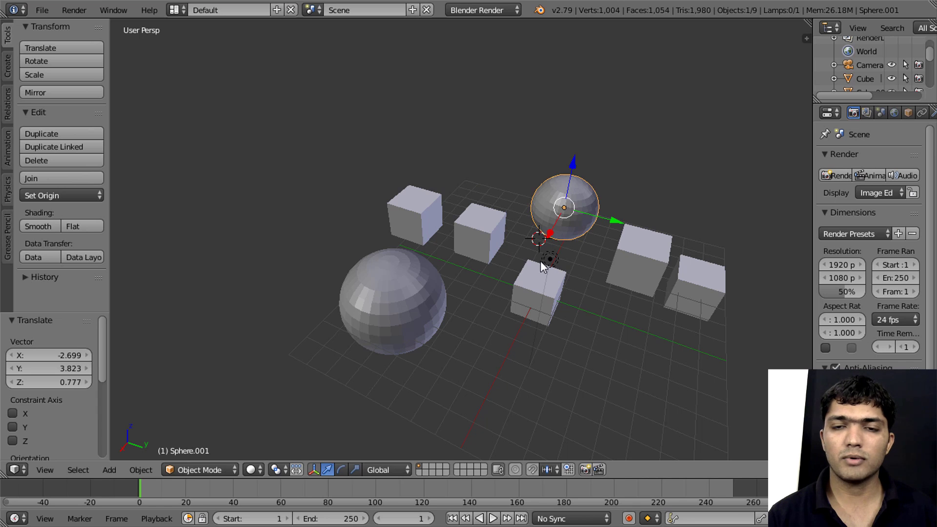
{"action": "mouse_move", "coordinate": [541, 261]}
{"action": "middle_mouse_down"}
{"action": "mouse_move", "coordinate": [473, 287]}
{"action": "mouse_move", "coordinate": [458, 245]}
{"action": "mouse_move", "coordinate": [439, 266]}
{"action": "middle_mouse_up"}
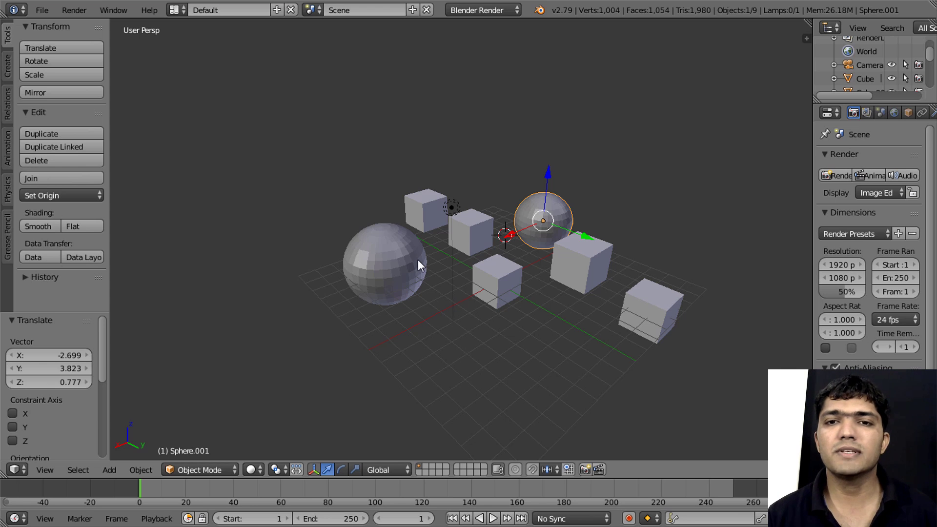
Step: Toggle local view on Sphere.001 a few times, then bring up the View menu
{"action": "key", "text": "KP_Divide"}
{"action": "key", "text": "KP_Divide"}
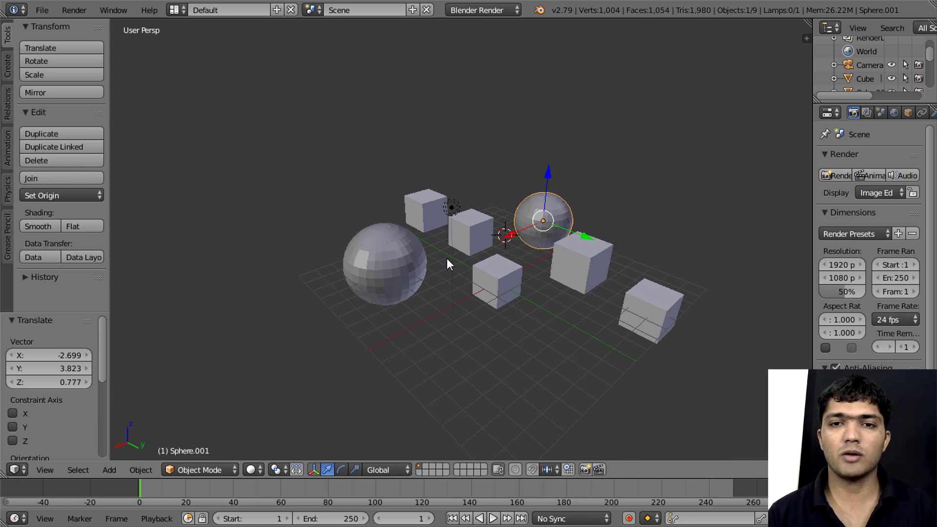
{"action": "key", "text": "KP_Divide"}
{"action": "key", "text": "KP_Divide"}
{"action": "key", "text": "KP_Divide"}
{"action": "key", "text": "KP_Divide"}
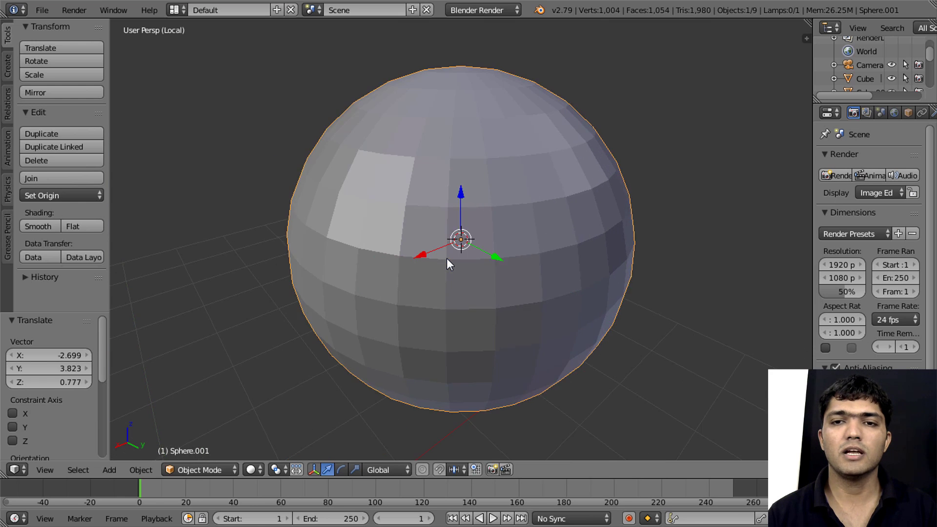
{"action": "key", "text": "KP_Divide"}
{"action": "left_click", "coordinate": [44, 469]}
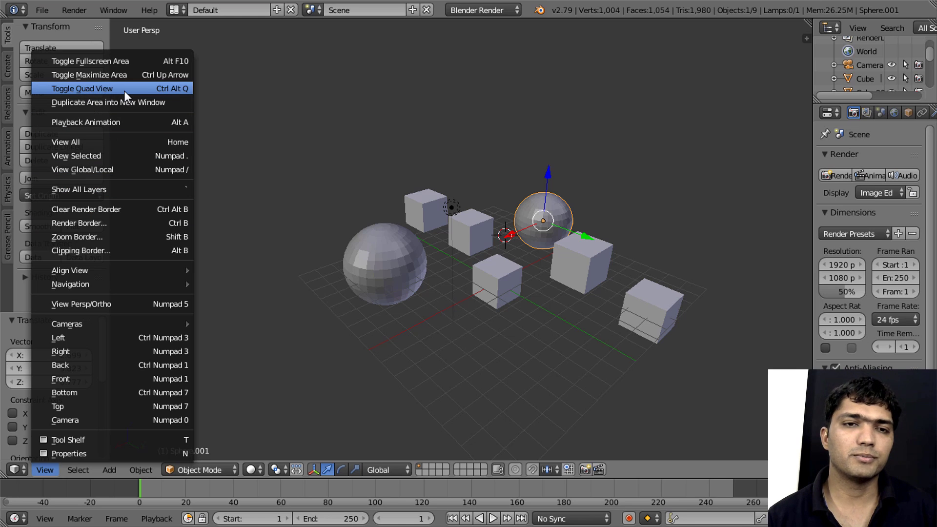
Step: Switch to quad view, orbit the perspective pane, and move Sphere.001 along X
{"action": "left_click", "coordinate": [173, 91]}
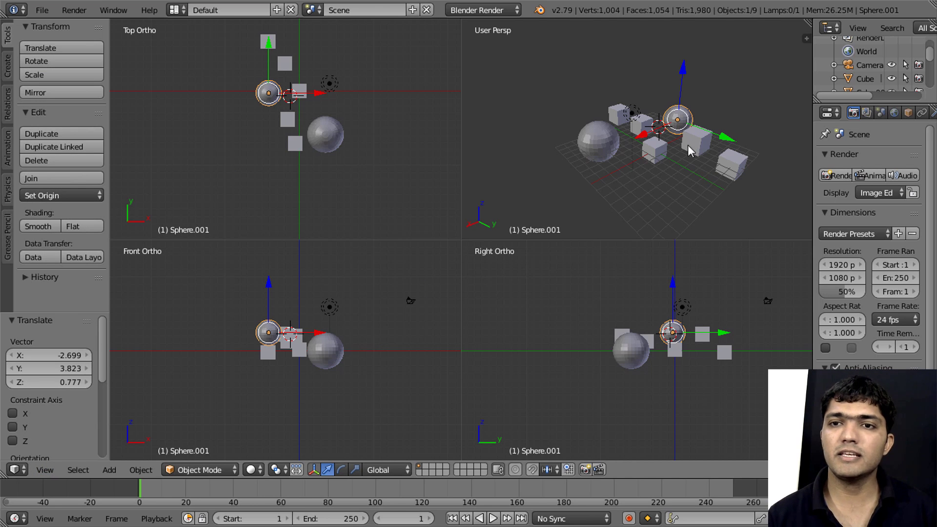
{"action": "mouse_move", "coordinate": [688, 149]}
{"action": "middle_mouse_down"}
{"action": "mouse_move", "coordinate": [633, 101]}
{"action": "mouse_move", "coordinate": [613, 151]}
{"action": "mouse_move", "coordinate": [640, 178]}
{"action": "mouse_move", "coordinate": [611, 162]}
{"action": "mouse_move", "coordinate": [612, 184]}
{"action": "mouse_move", "coordinate": [565, 184]}
{"action": "mouse_move", "coordinate": [600, 146]}
{"action": "middle_mouse_up"}
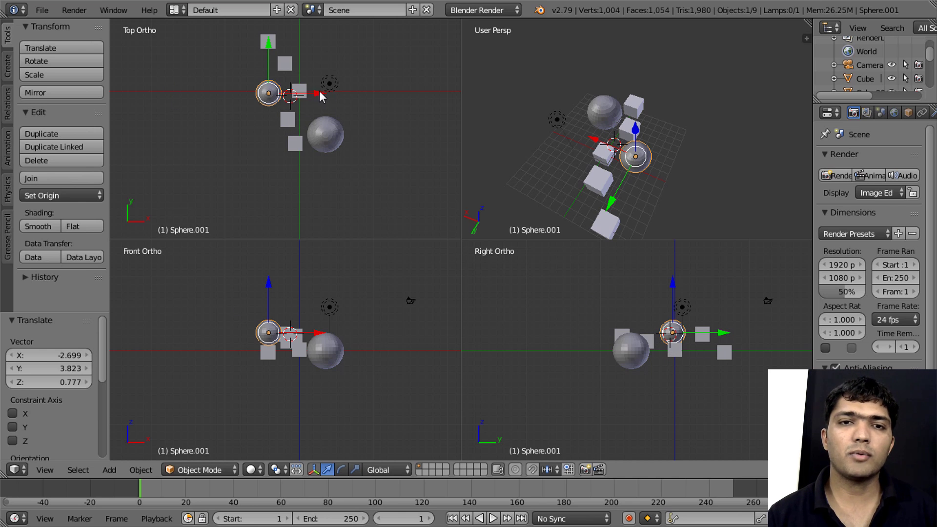
{"action": "key", "text": "g"}
{"action": "key", "text": "x"}
{"action": "left_click", "coordinate": [284, 92]}
Step: Reposition Sphere.001 along Y, to X 2.972, then along Y again
{"action": "key", "text": "g"}
{"action": "key", "text": "y"}
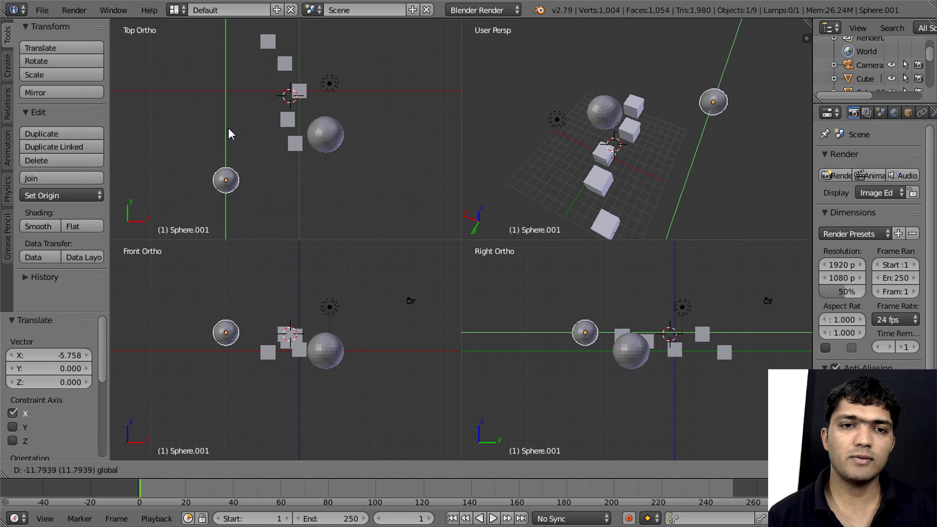
{"action": "left_click", "coordinate": [231, 132]}
{"action": "key", "text": "g"}
{"action": "key", "text": "x"}
{"action": "left_click", "coordinate": [295, 184]}
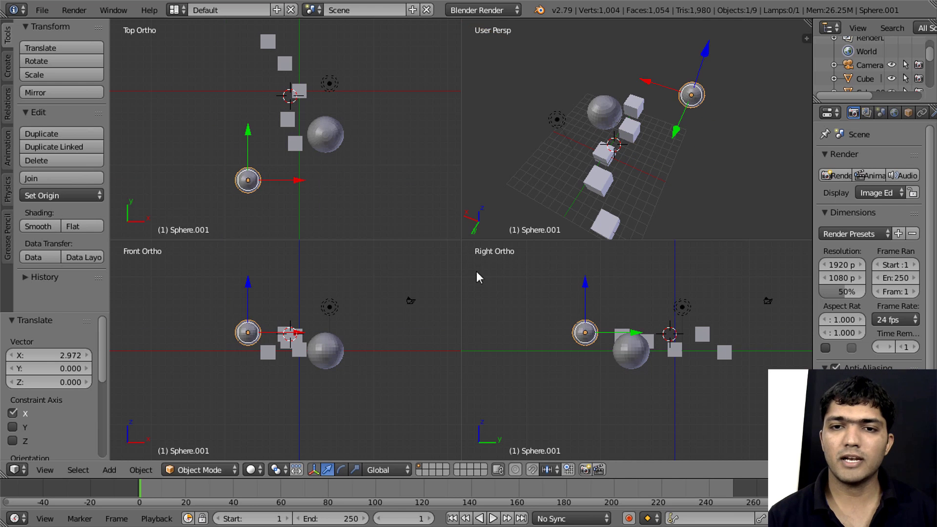
{"action": "key", "text": "g"}
{"action": "key", "text": "y"}
{"action": "left_click", "coordinate": [602, 321]}
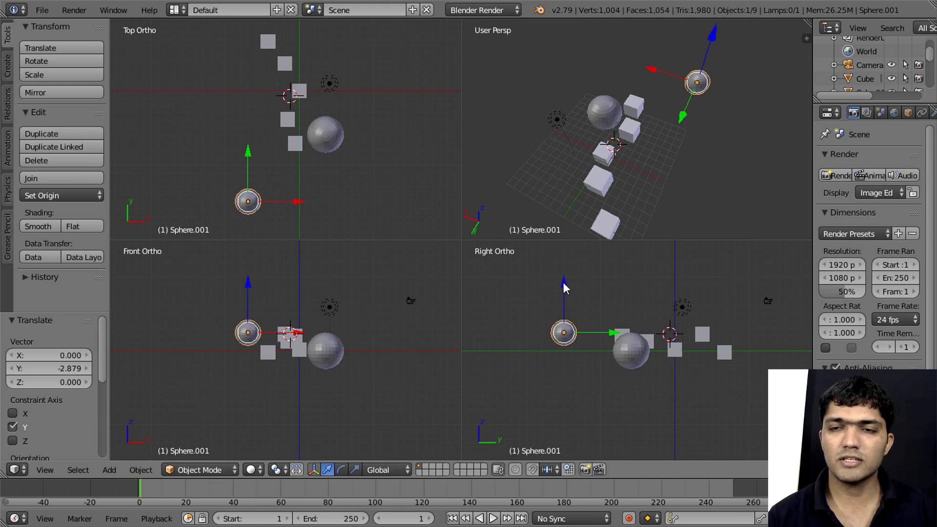
Step: Lower Sphere.001 0.557 along Z and isolate it in local view
{"action": "key", "text": "g"}
{"action": "key", "text": "z"}
{"action": "left_click", "coordinate": [554, 289]}
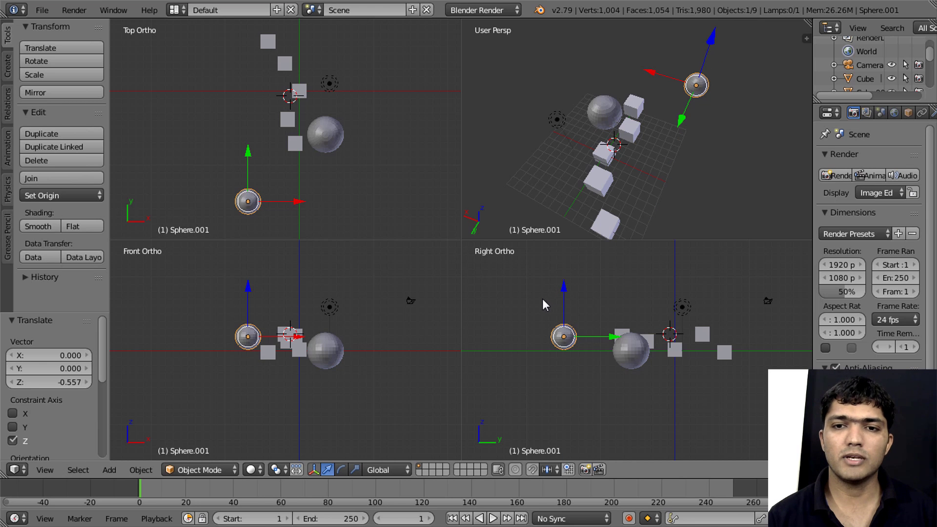
{"action": "middle_click_drag", "start_coordinate": [610, 205], "coordinate": [655, 118]}
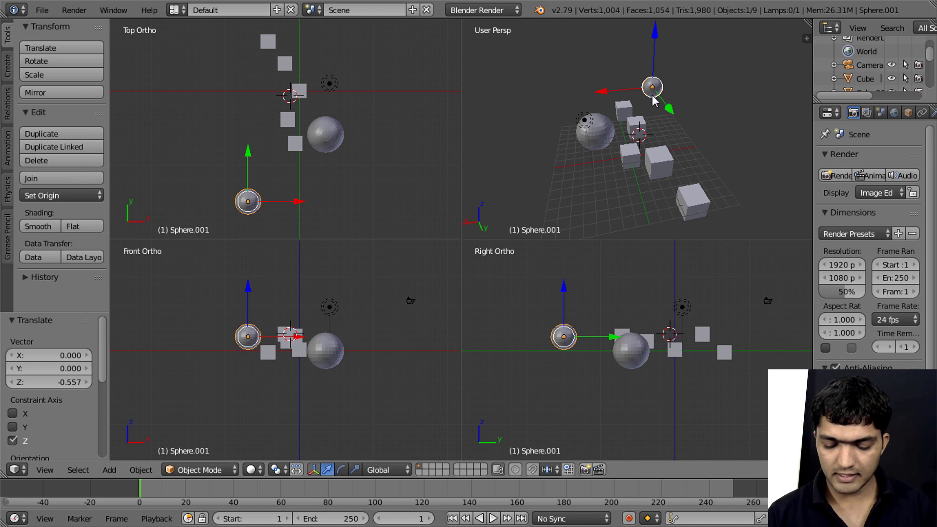
{"action": "key", "text": "slash"}
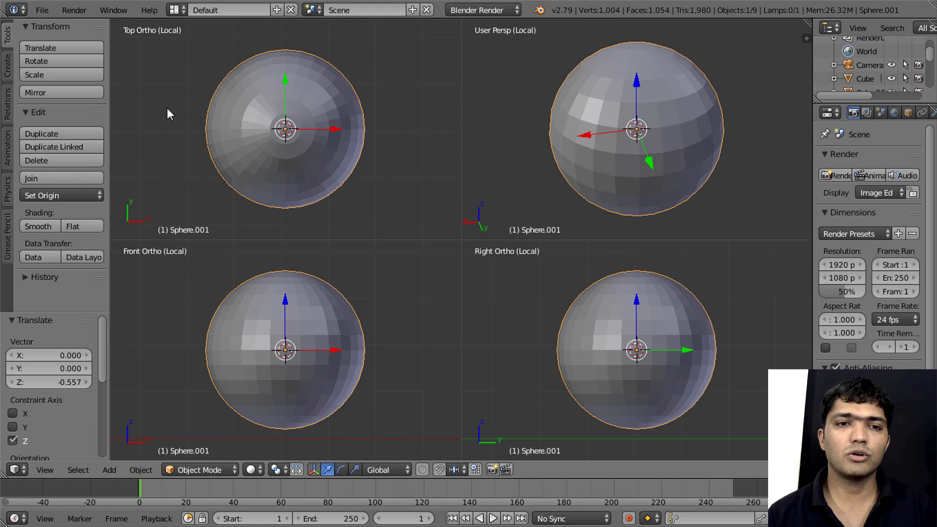
Step: Toggle local view on Sphere.001 and frame every object in all four views
{"action": "key", "text": "slash"}
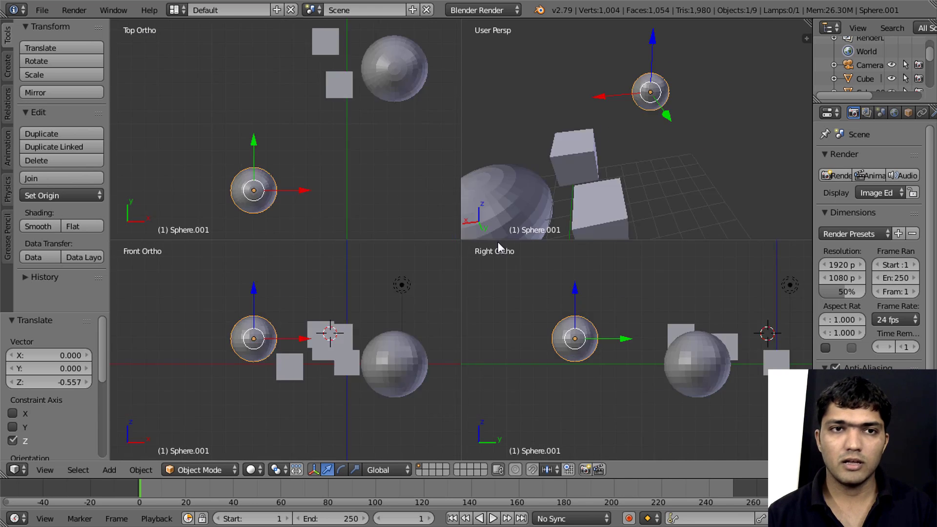
{"action": "key", "text": "KP_Divide"}
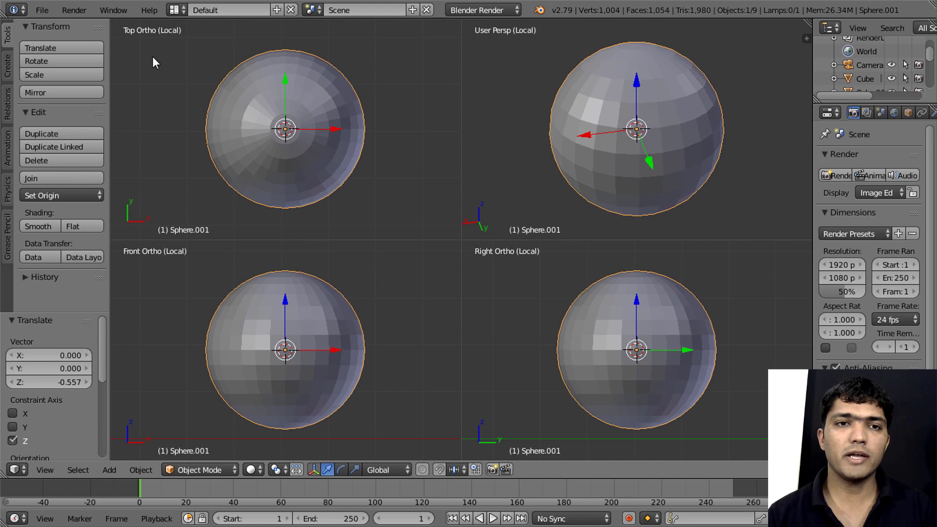
{"action": "key", "text": "KP_Divide"}
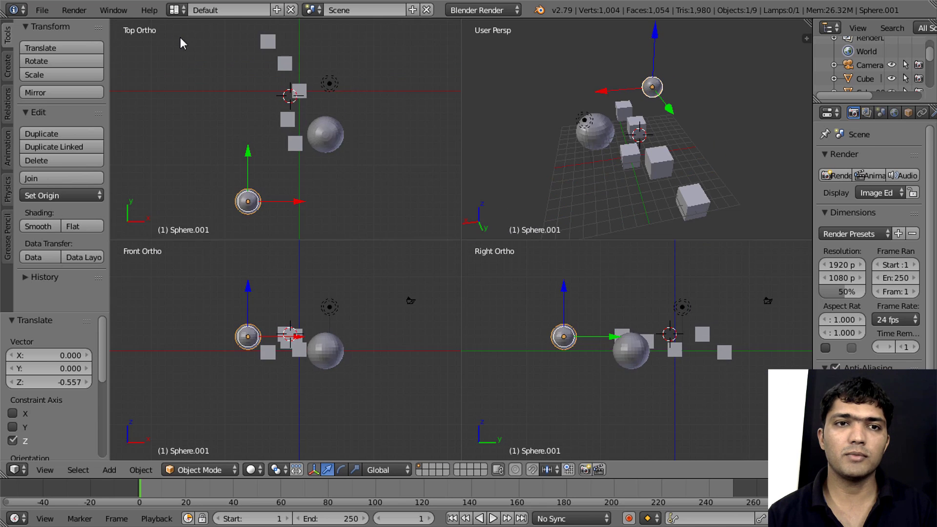
{"action": "key", "text": "KP_Divide"}
{"action": "key", "text": "KP_Divide"}
{"action": "key", "text": "KP_Divide"}
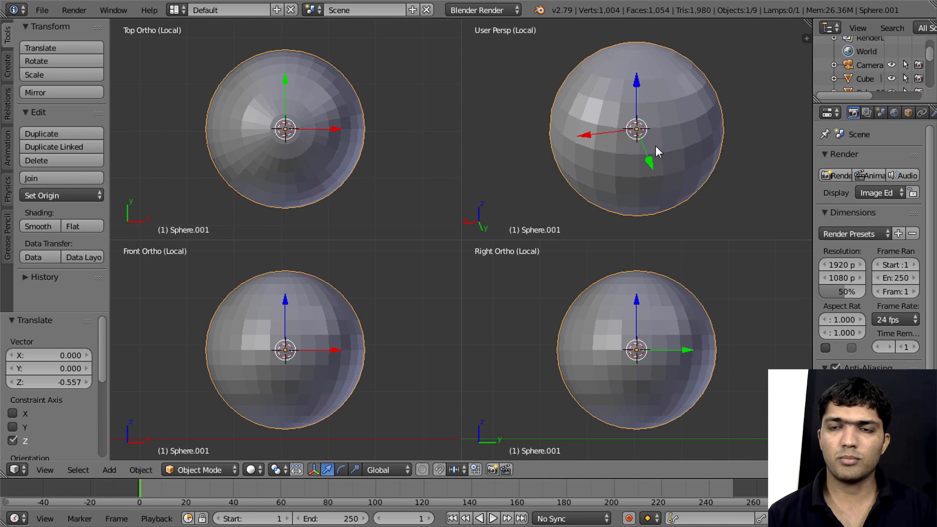
{"action": "key", "text": "KP_Divide"}
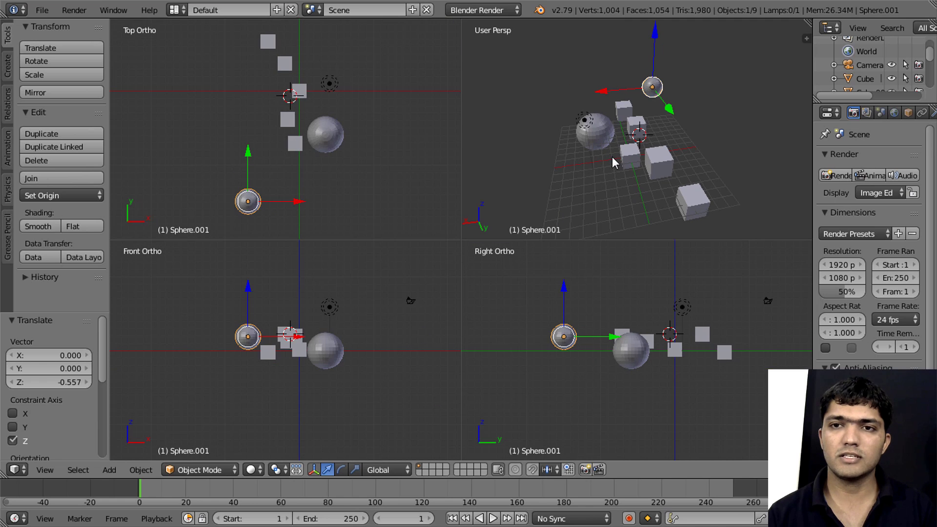
{"action": "mouse_move", "coordinate": [621, 160]}
{"action": "middle_mouse_down"}
{"action": "mouse_move", "coordinate": [685, 180]}
{"action": "mouse_move", "coordinate": [663, 189]}
{"action": "mouse_move", "coordinate": [667, 198]}
{"action": "middle_mouse_up"}
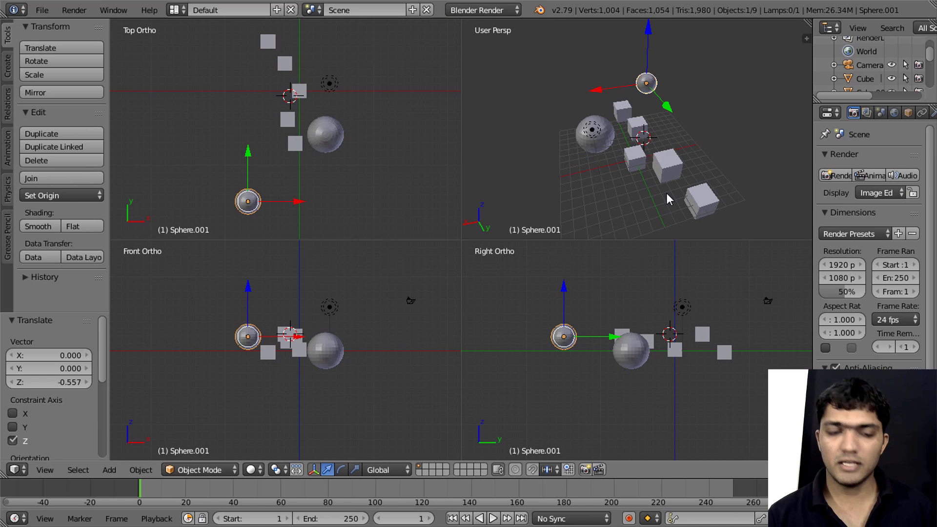
{"action": "key", "text": "Home"}
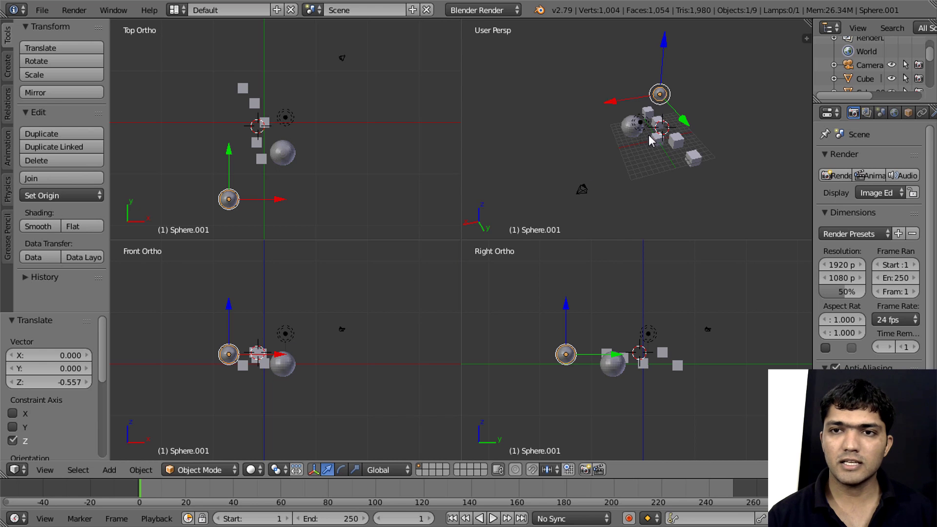
{"action": "scroll", "coordinate": [682, 128], "scroll_direction": "up", "scroll_amount": 5}
Step: Isolate Sphere.001 and collapse quad view into a single perspective view
{"action": "key", "text": "KP_Divide"}
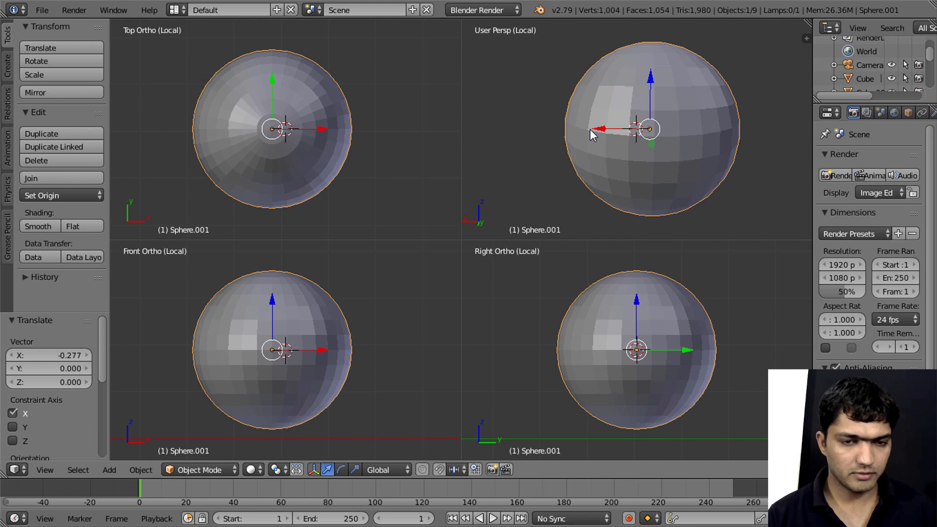
{"action": "key", "text": "ctrl+alt+q"}
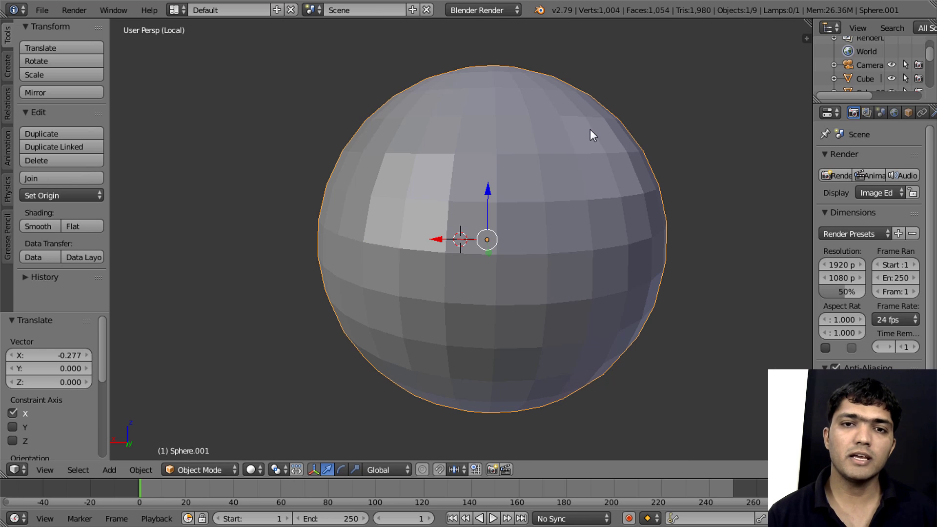
{"action": "scroll", "coordinate": [538, 152], "scroll_direction": "down", "scroll_amount": 5}
{"action": "scroll", "coordinate": [538, 158], "scroll_direction": "down", "scroll_amount": 3}
{"action": "middle_click_drag", "start_coordinate": [539, 159], "coordinate": [312, 266]}
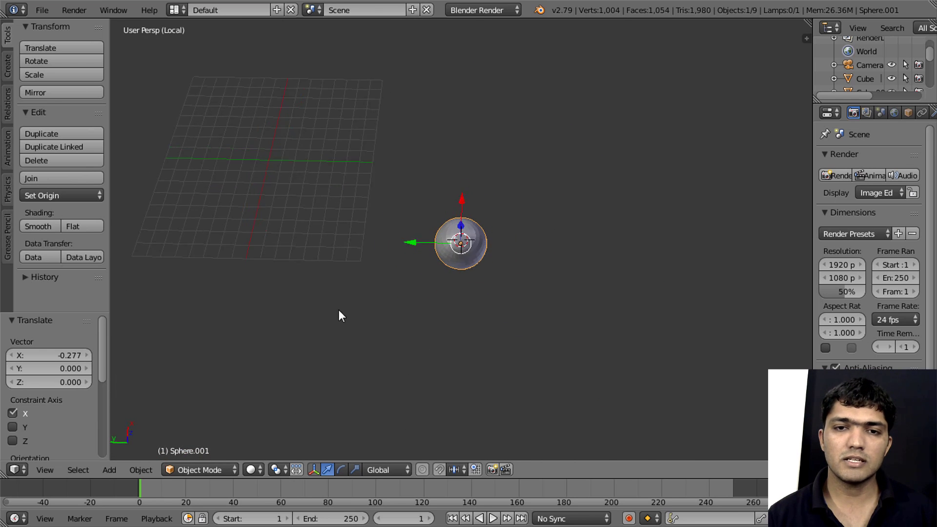
Step: Exit local view and show the side properties with other sections collapsed
{"action": "key", "text": "KP_Divide"}
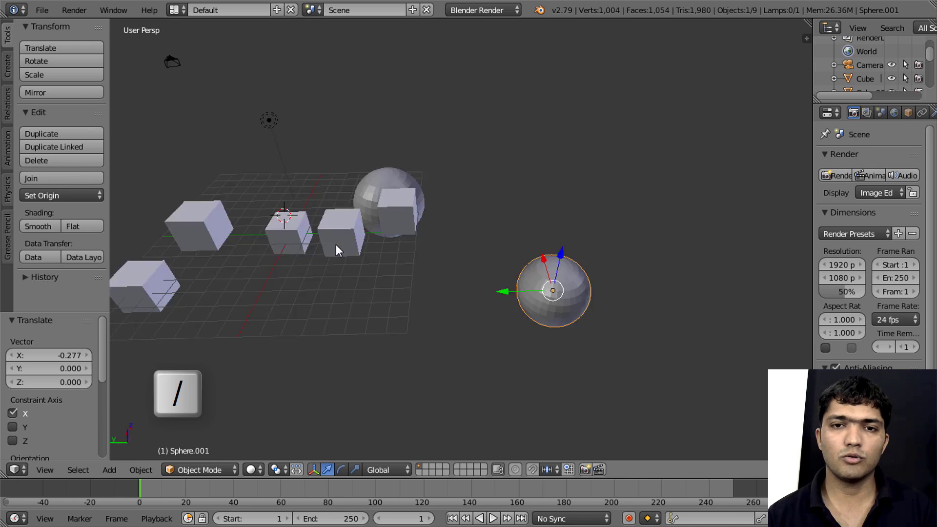
{"action": "middle_click_drag", "start_coordinate": [467, 287], "coordinate": [408, 270]}
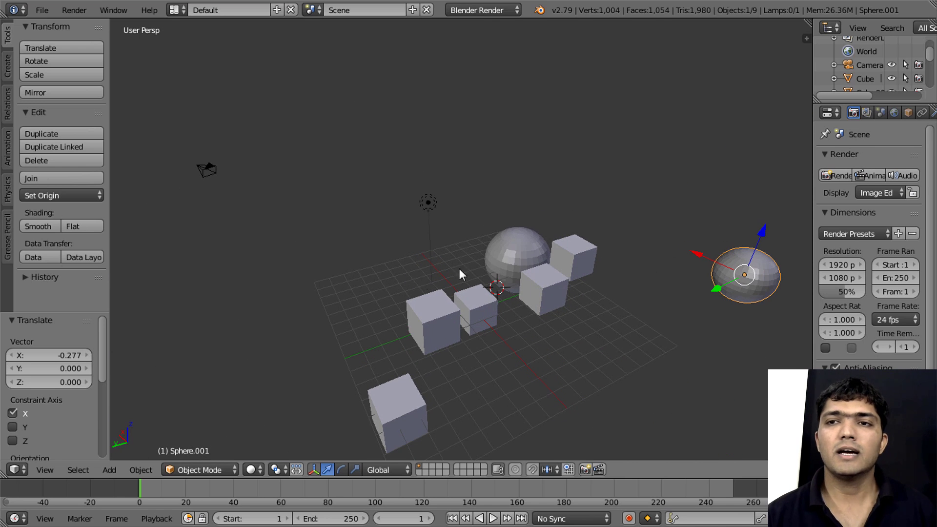
{"action": "key", "text": "n"}
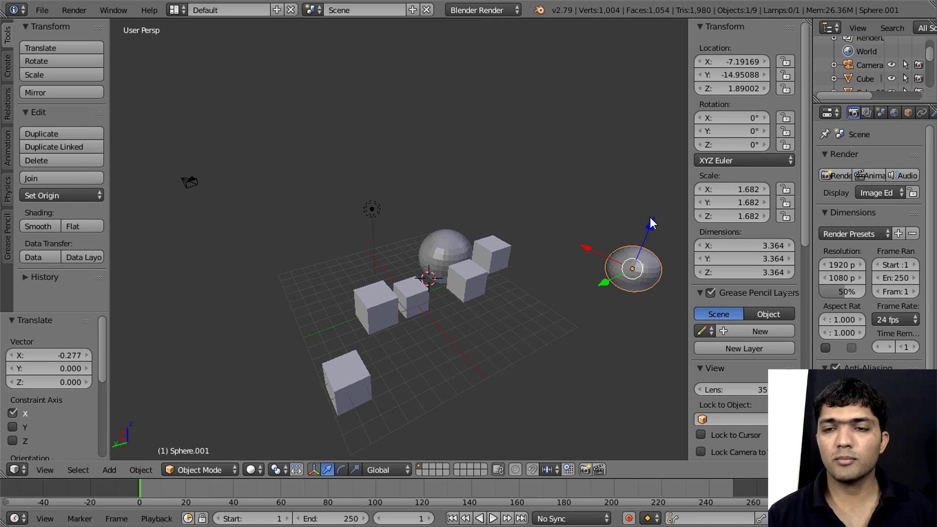
{"action": "left_click", "coordinate": [41, 469]}
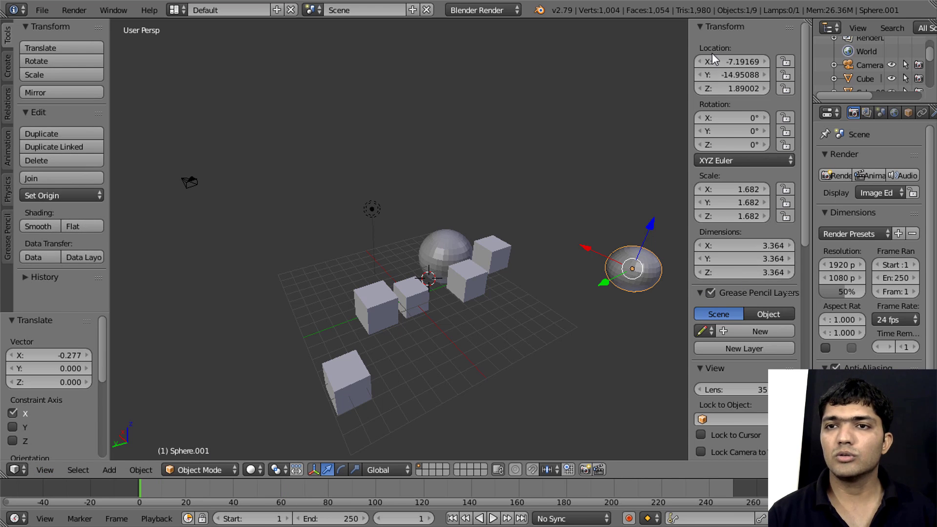
{"action": "left_click", "coordinate": [701, 27], "text": "ctrl"}
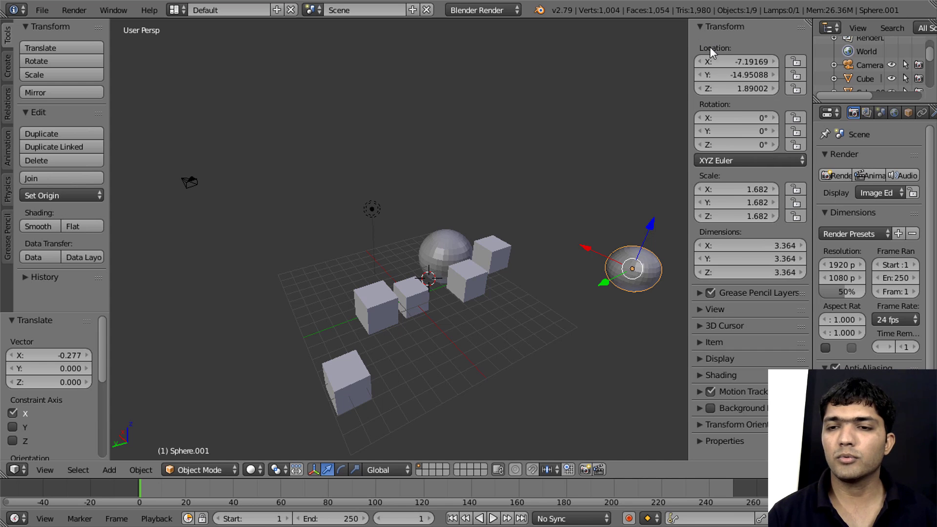
Step: In Display settings, toggle quad view on and off and hide then restore the grid floor
{"action": "left_click", "coordinate": [721, 359]}
{"action": "scroll", "coordinate": [721, 361], "scroll_direction": "down", "scroll_amount": 8}
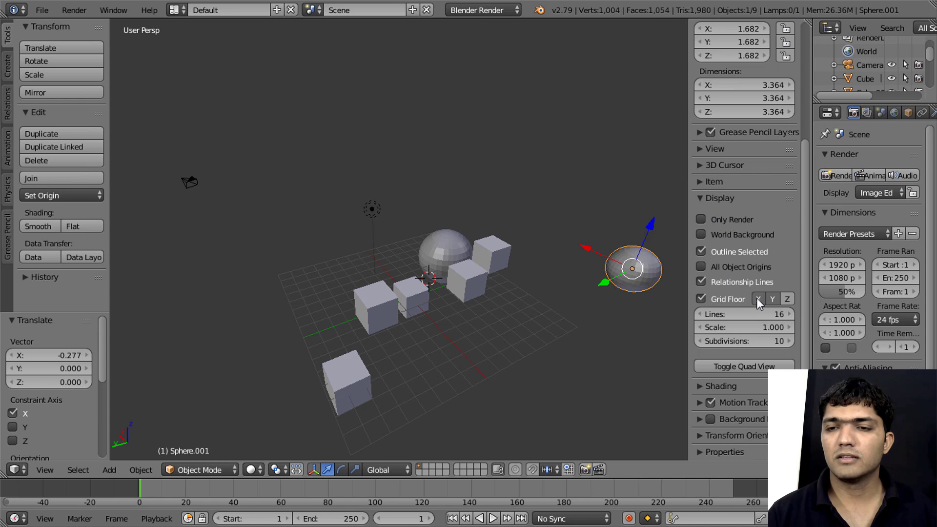
{"action": "left_click", "coordinate": [747, 366]}
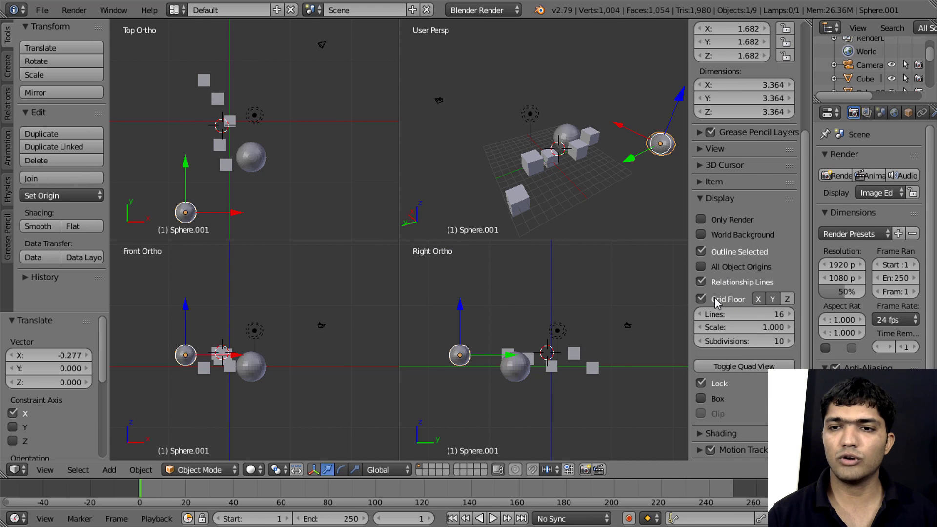
{"action": "left_click", "coordinate": [703, 299]}
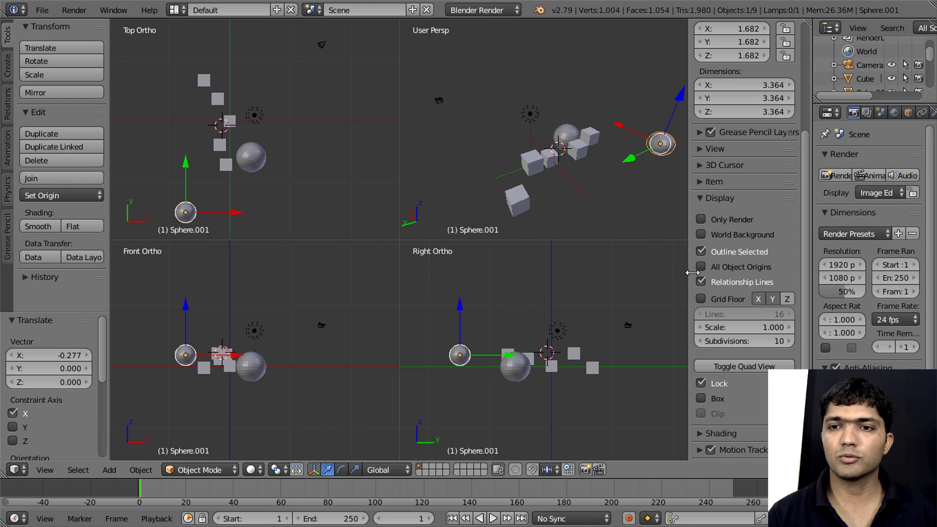
{"action": "left_click", "coordinate": [702, 298]}
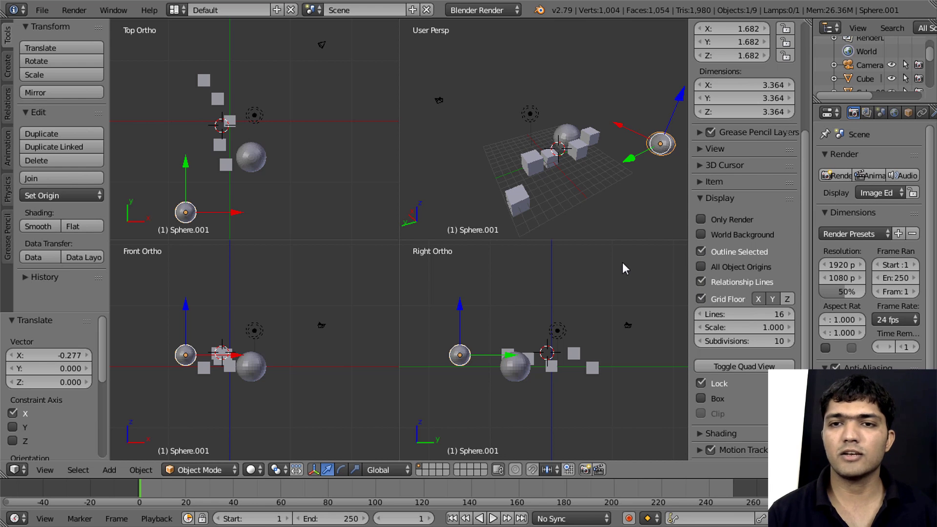
{"action": "left_click", "coordinate": [726, 365]}
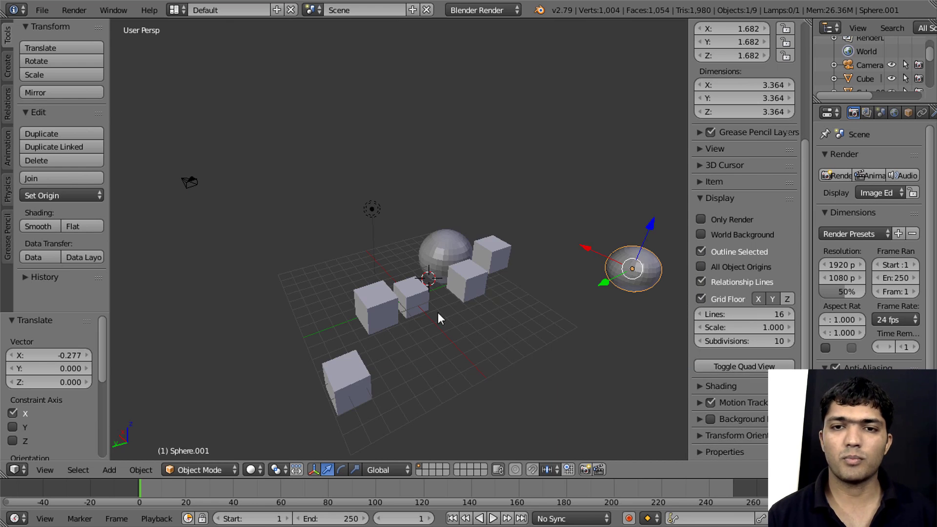
{"action": "mouse_move", "coordinate": [439, 313]}
{"action": "middle_mouse_down"}
{"action": "mouse_move", "coordinate": [393, 302]}
{"action": "mouse_move", "coordinate": [467, 314]}
{"action": "mouse_move", "coordinate": [426, 275]}
{"action": "middle_mouse_up"}
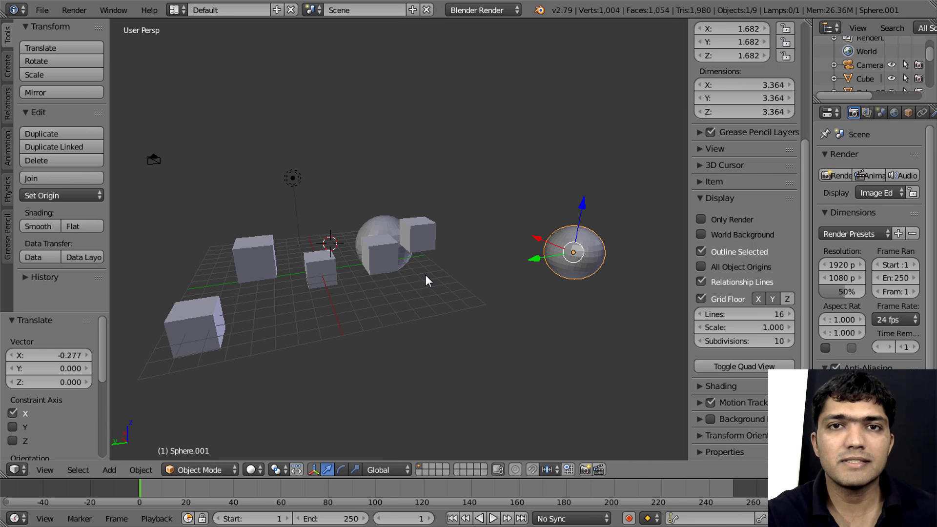